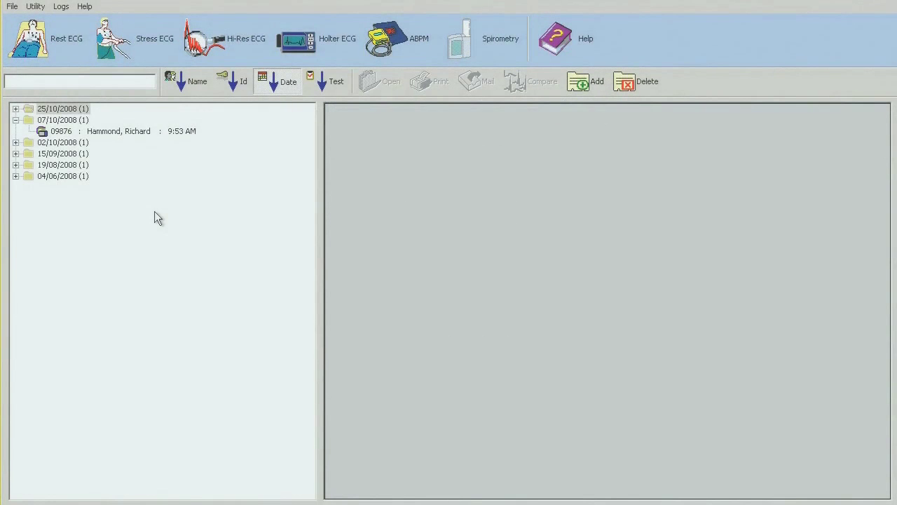
Step: Open the patient's Holter recording from the 07/10/2008 folder
double_click(129, 132)
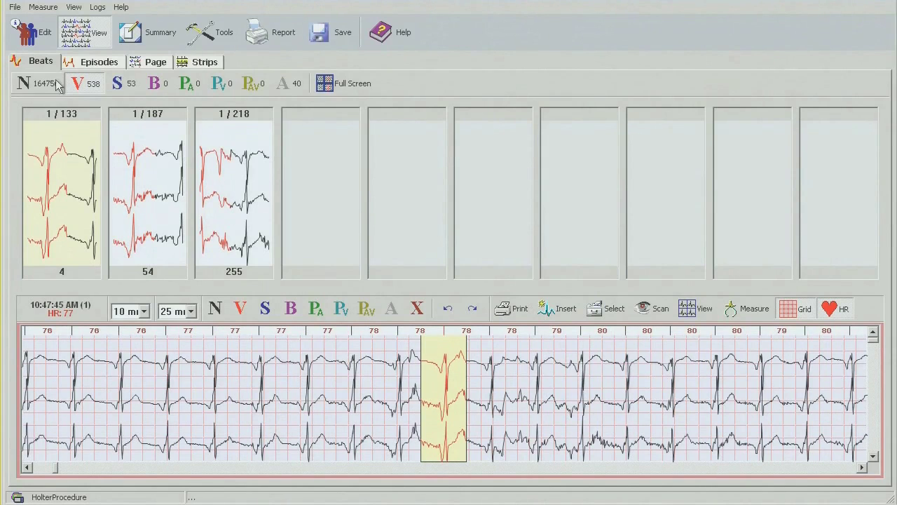
Step: Check the Patient, Test, Diary and Medication details, then go back to beat templates and ECG strip
click(31, 36)
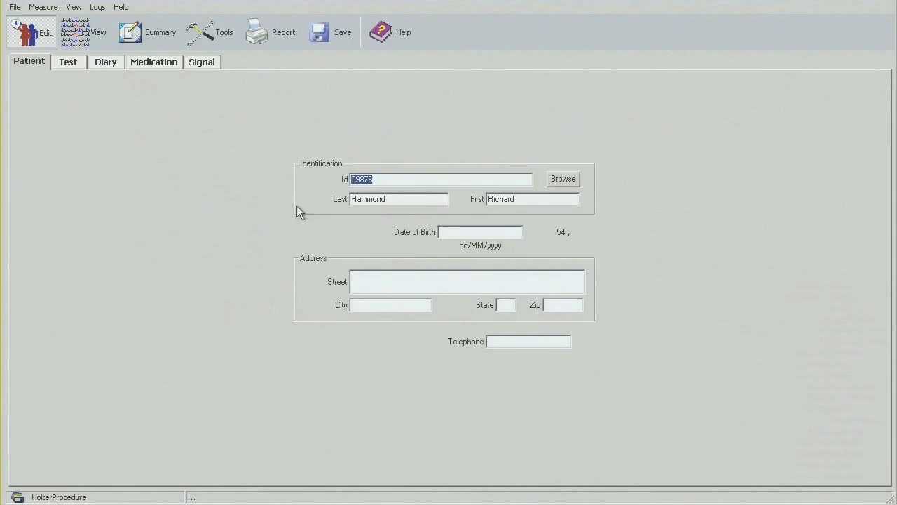
click(67, 63)
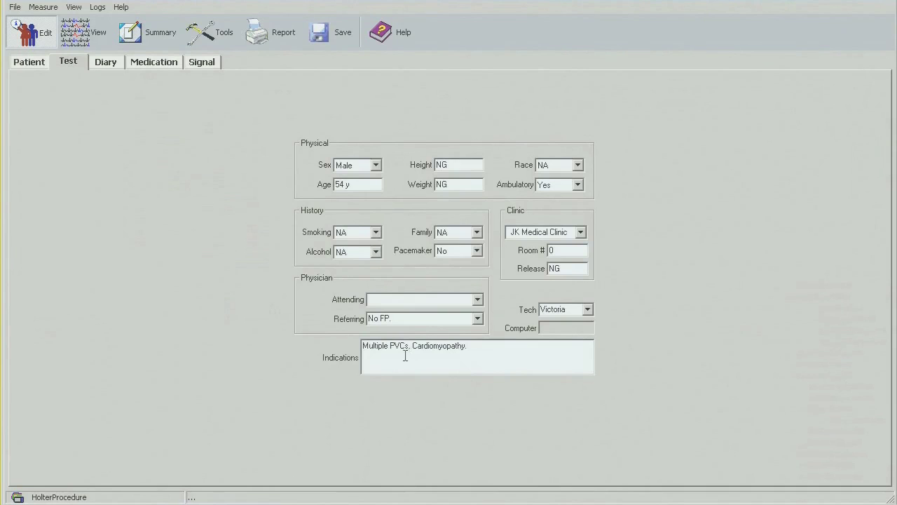
click(114, 65)
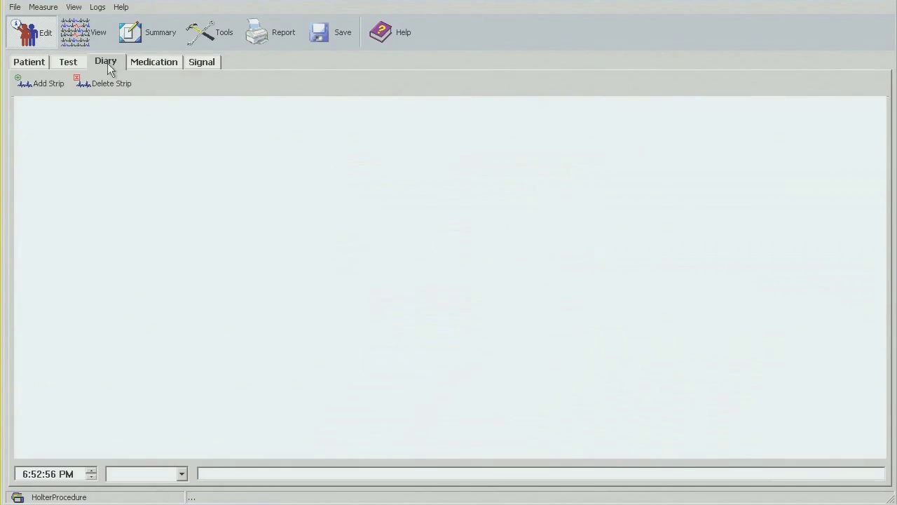
click(154, 62)
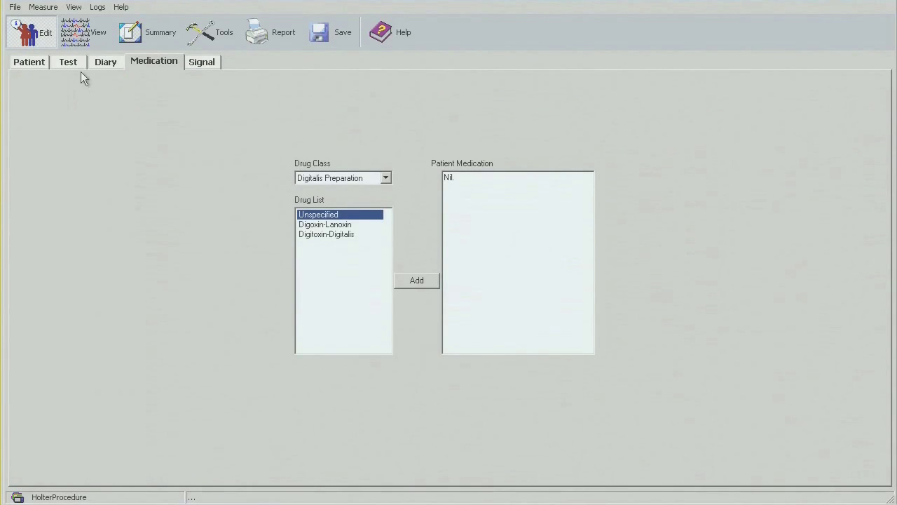
click(88, 35)
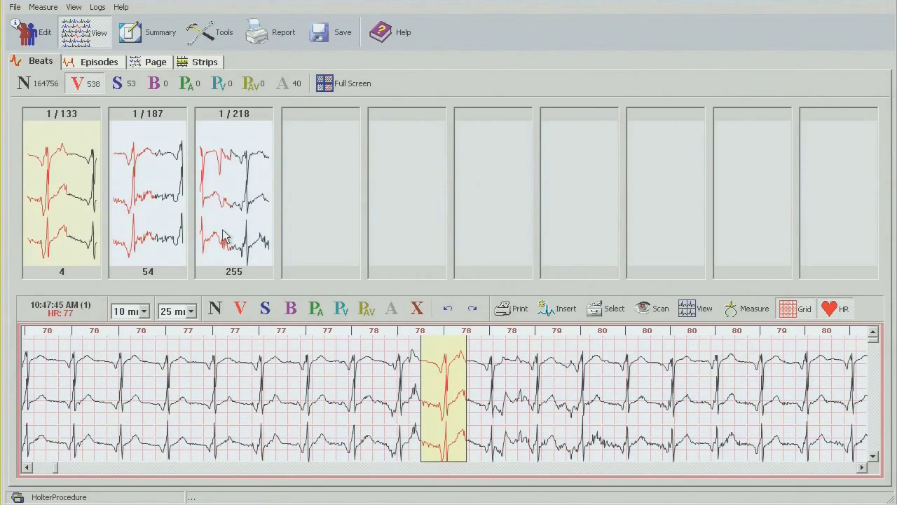
Step: Compare N and V templates, stepping to beat 5 of 133 in the first V template
click(35, 86)
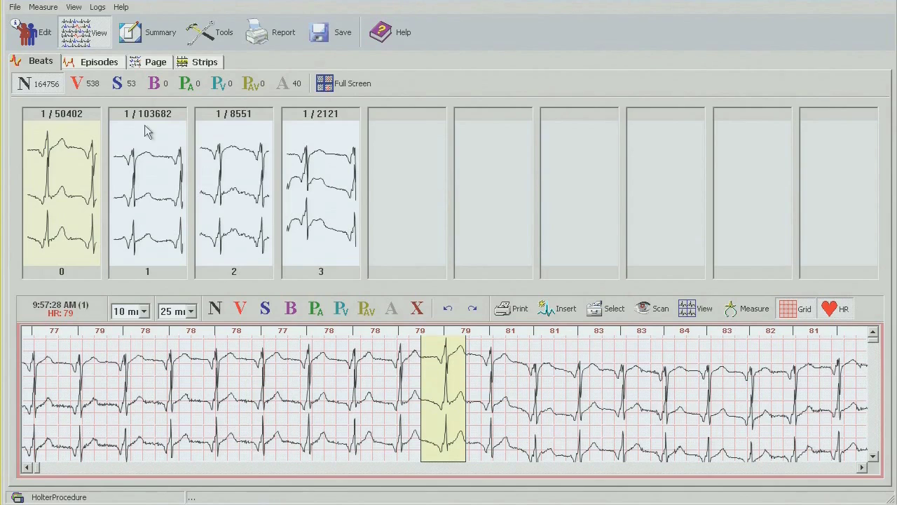
click(91, 88)
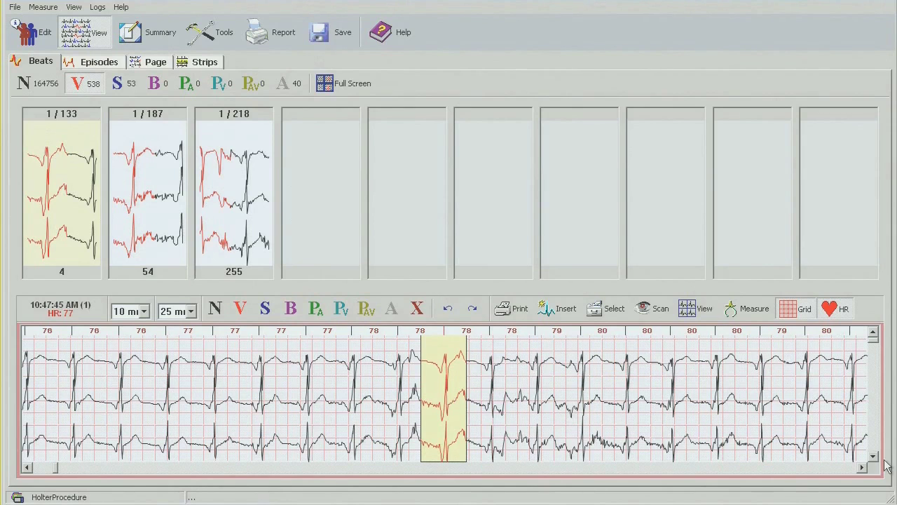
scroll(877, 435, down, 4)
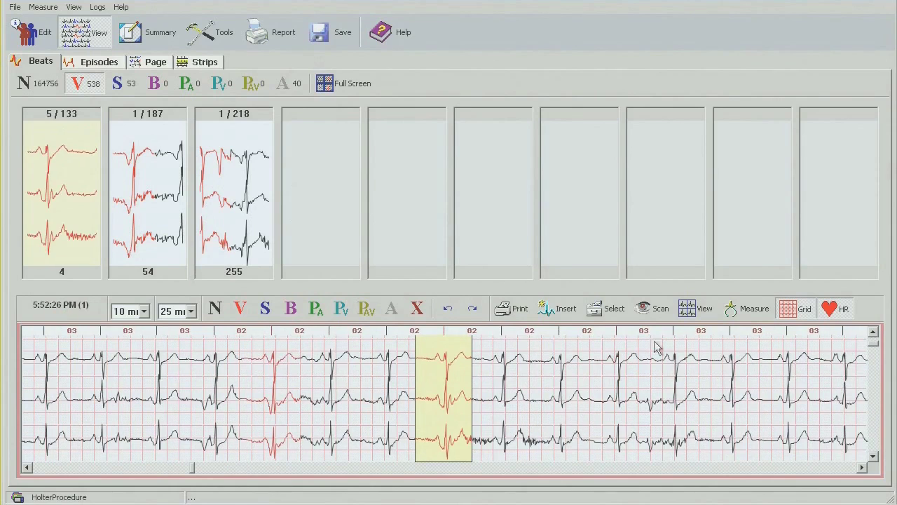
Step: View the first V template's beats full screen in a 12 x 6 grid, paging through them
click(698, 309)
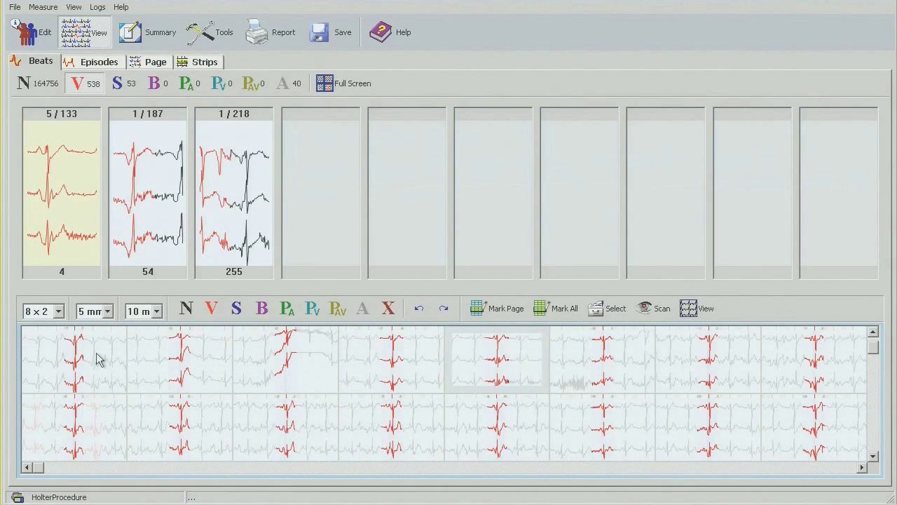
click(70, 357)
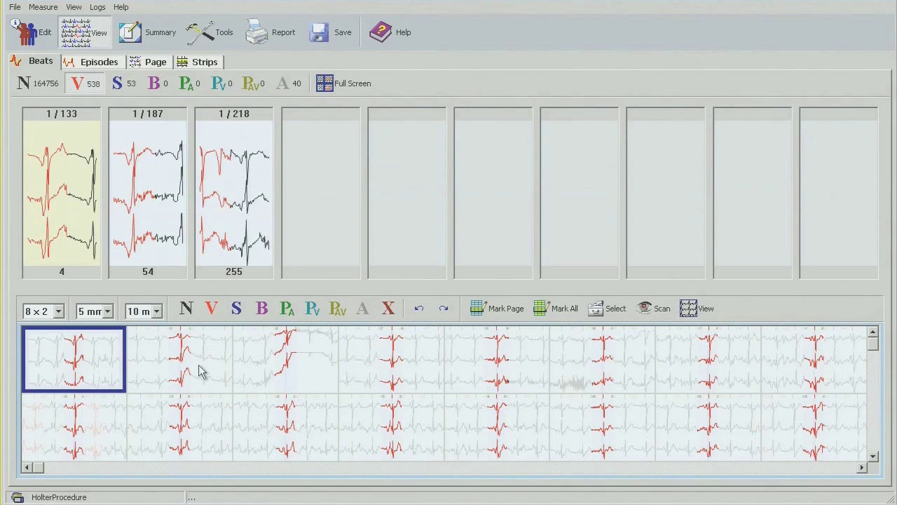
key(F11)
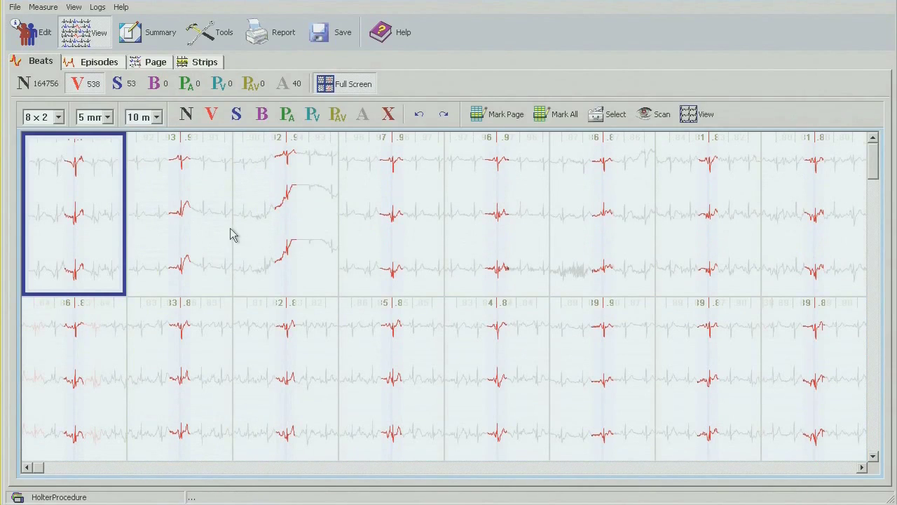
click(59, 117)
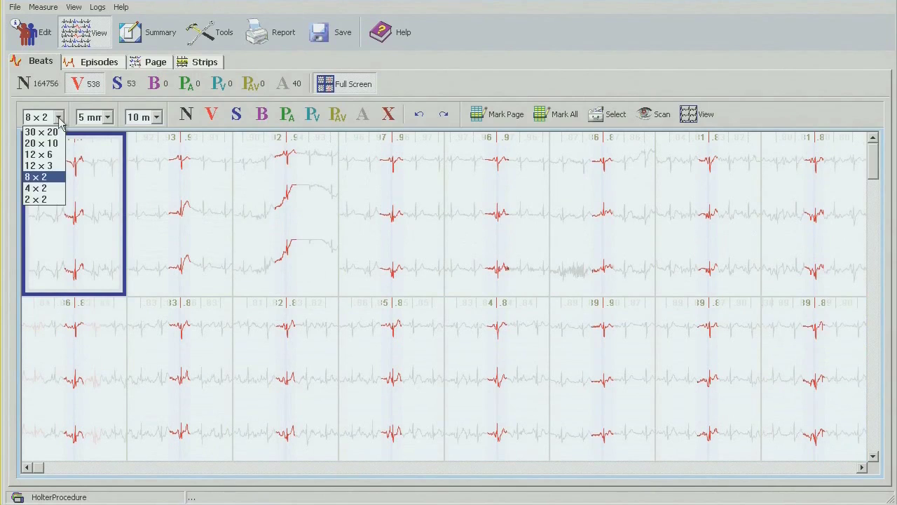
click(51, 156)
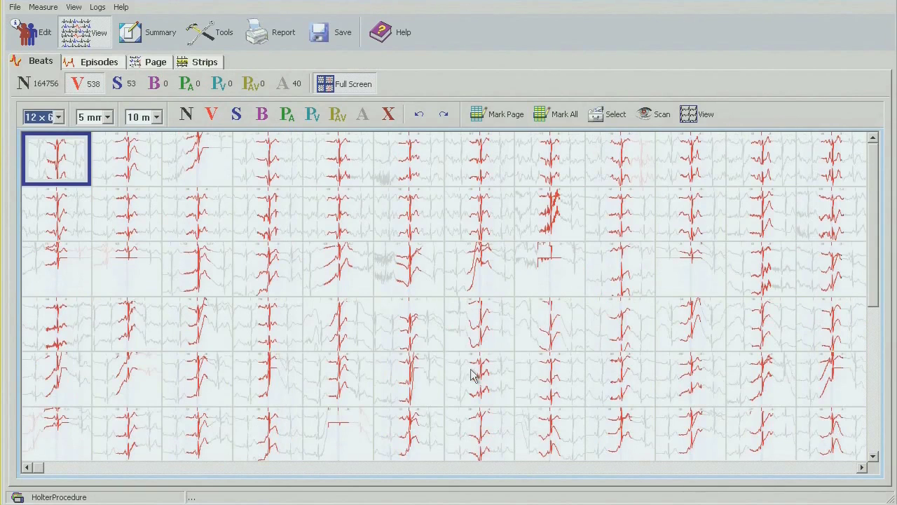
click(876, 433)
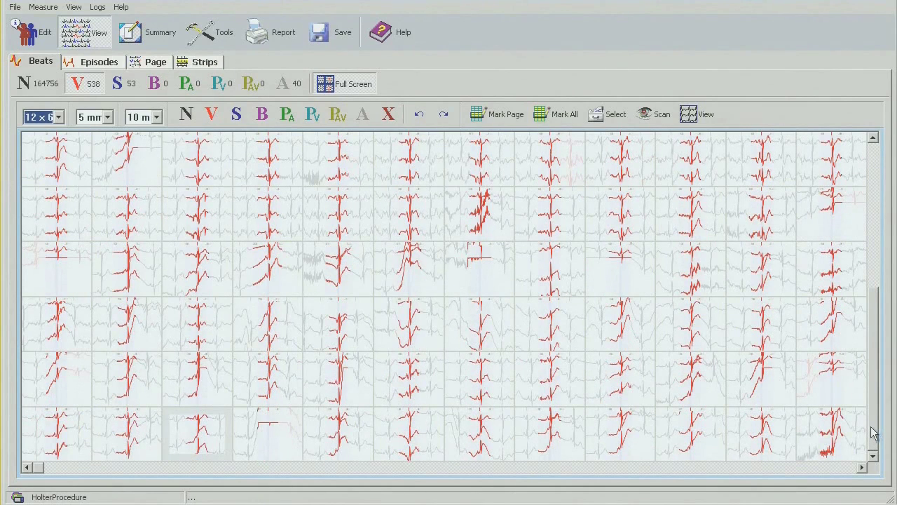
click(408, 269)
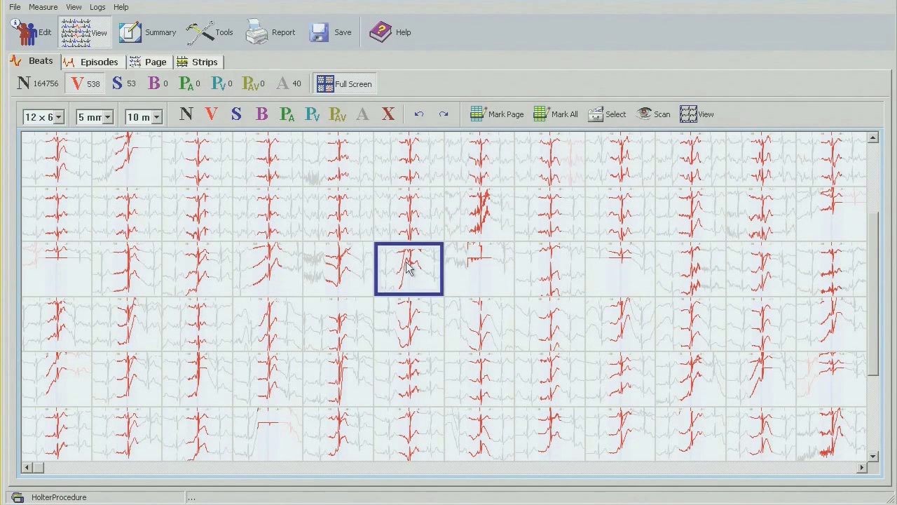
key(F11)
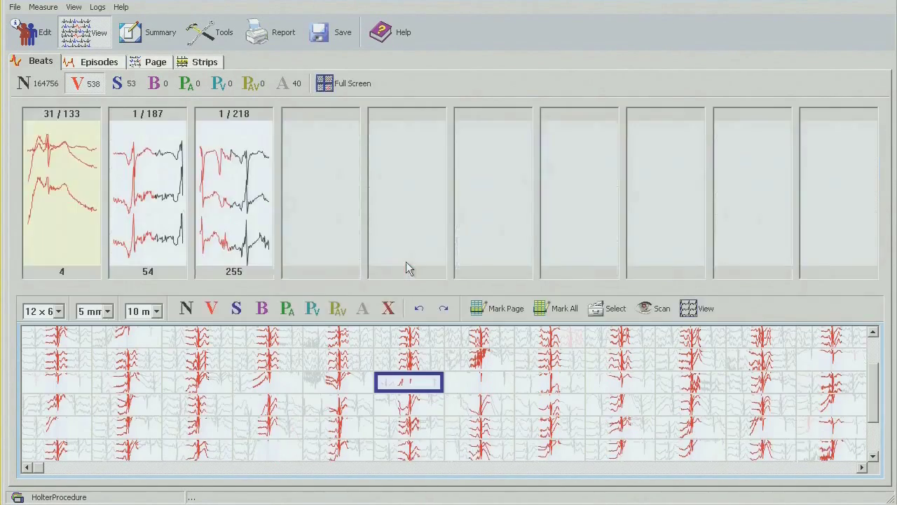
Step: Relabel the first V template as normal, dropping V beats from 538 to 405
right_click(53, 161)
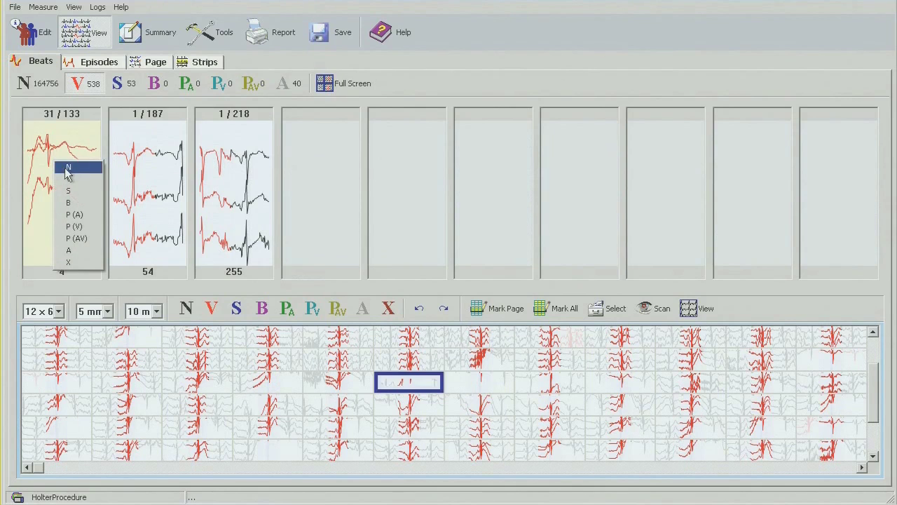
click(66, 169)
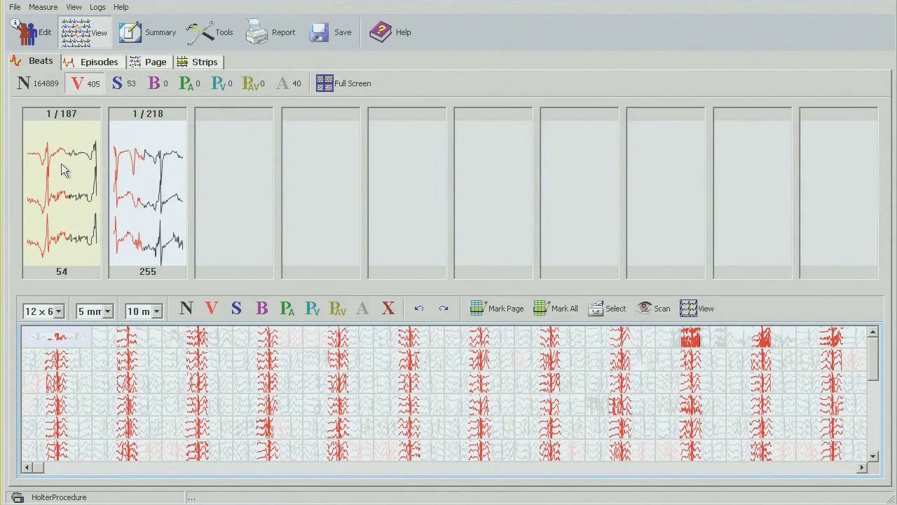
click(694, 311)
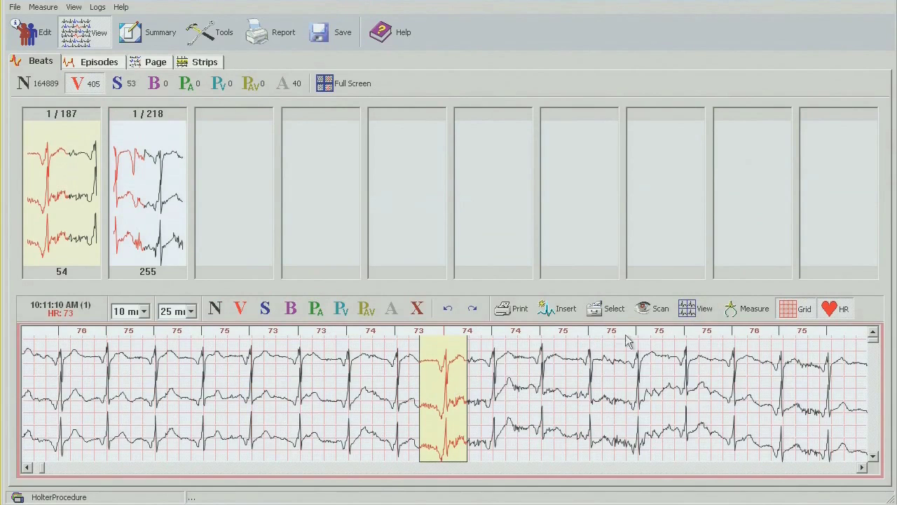
click(694, 309)
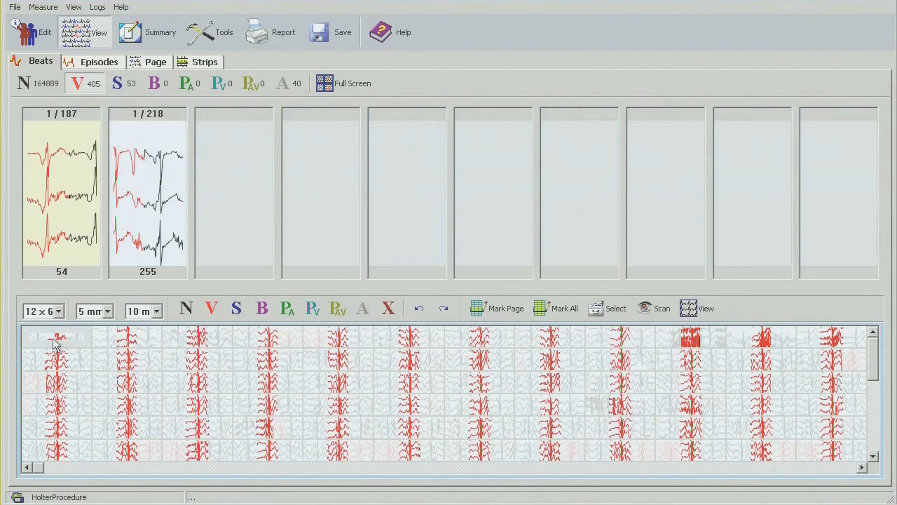
Step: Page through the next template's beats full screen and open one beside the templates
click(57, 344)
key(F11)
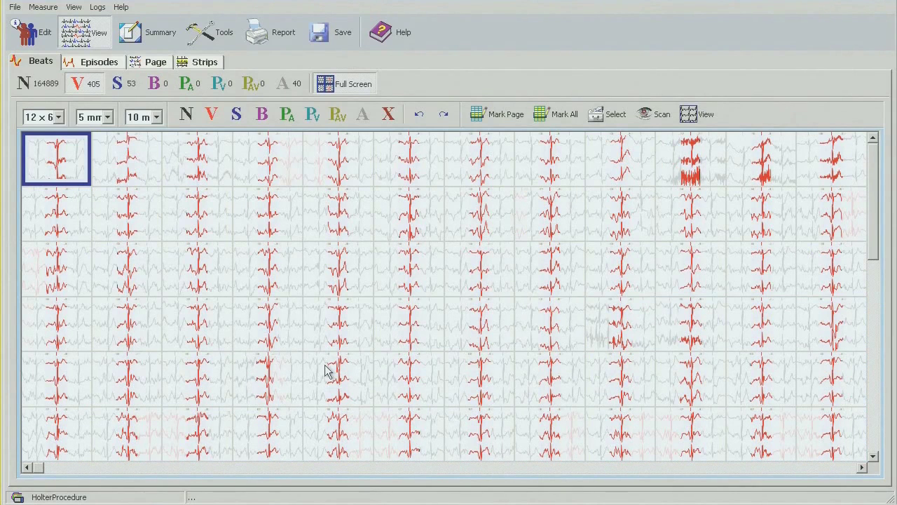
click(875, 424)
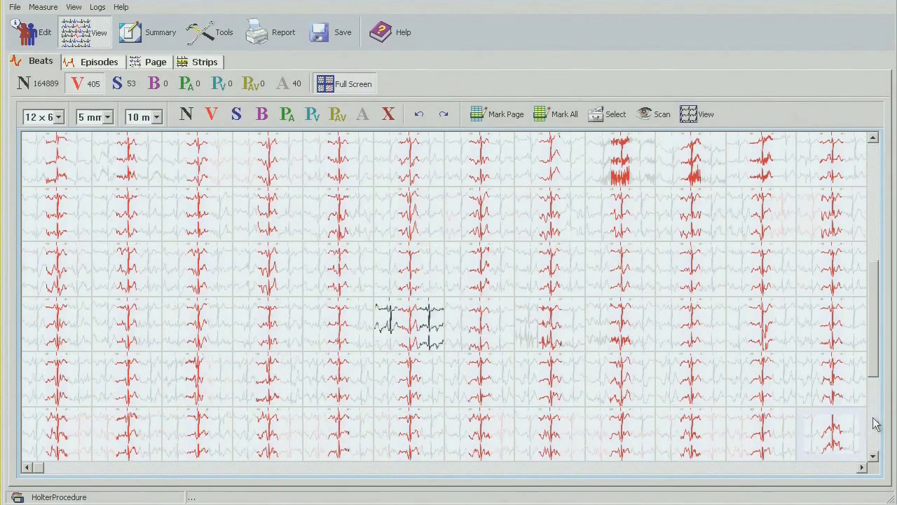
click(876, 443)
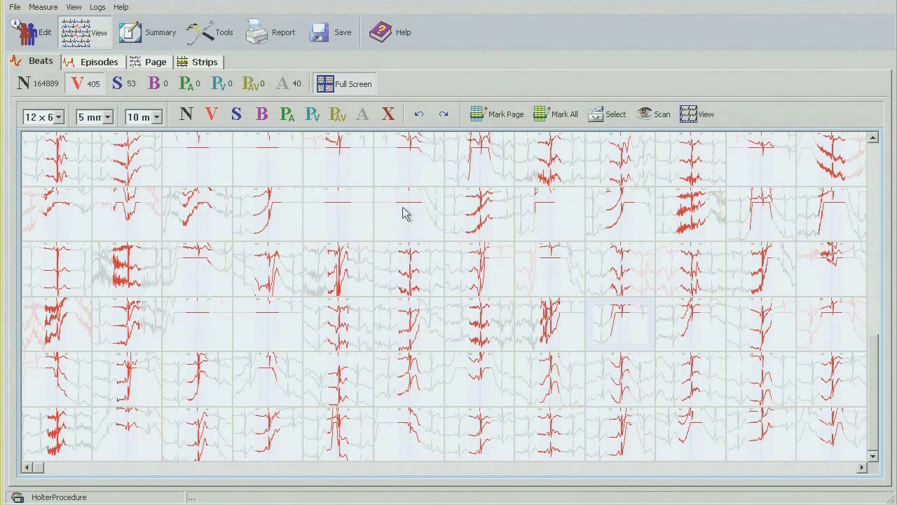
scroll(405, 214, down, 3)
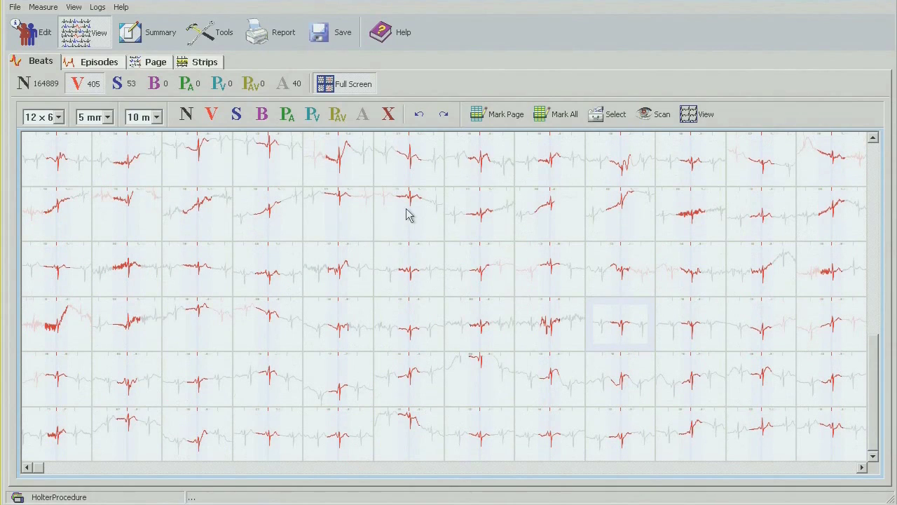
double_click(409, 213)
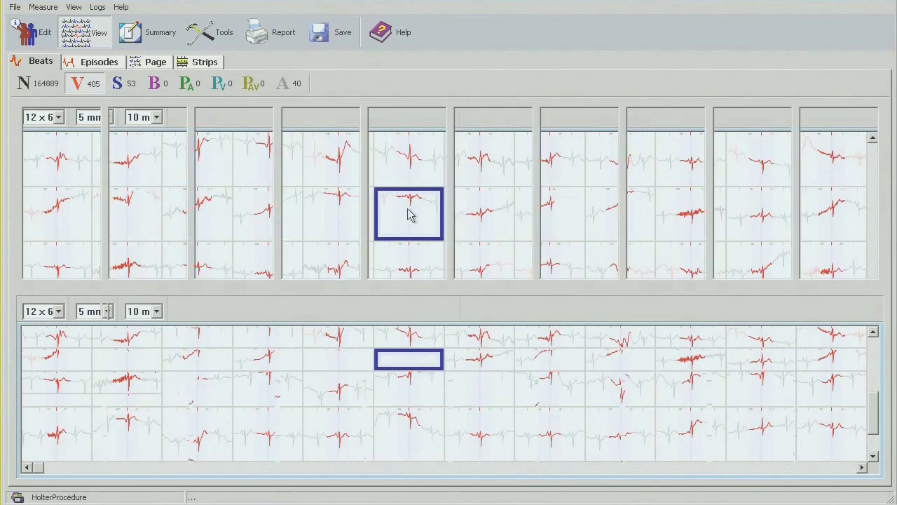
Step: Relabel the 187-beat template as normal and enlarge its beat grid
right_click(58, 166)
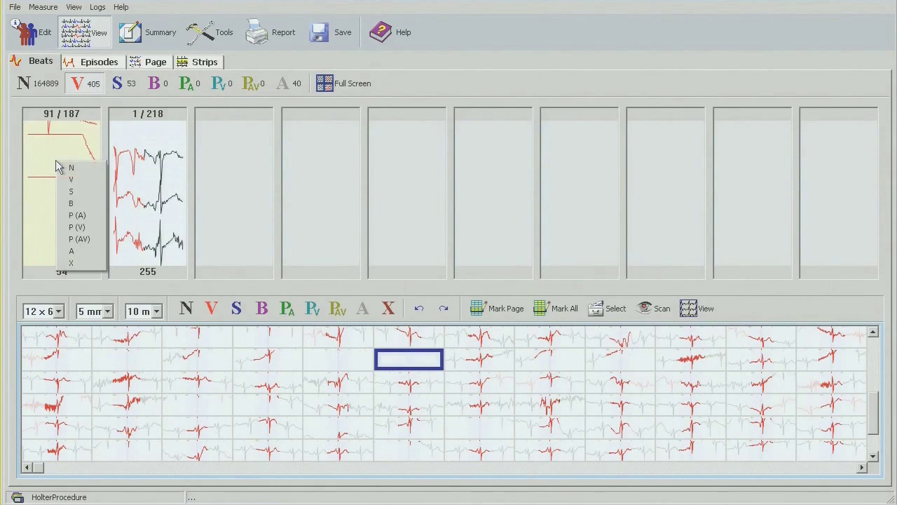
click(68, 168)
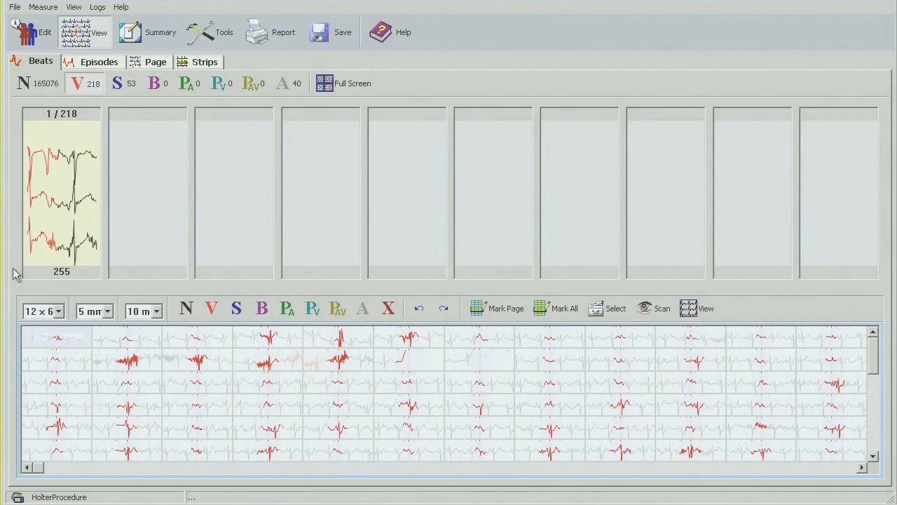
click(63, 340)
double_click(63, 340)
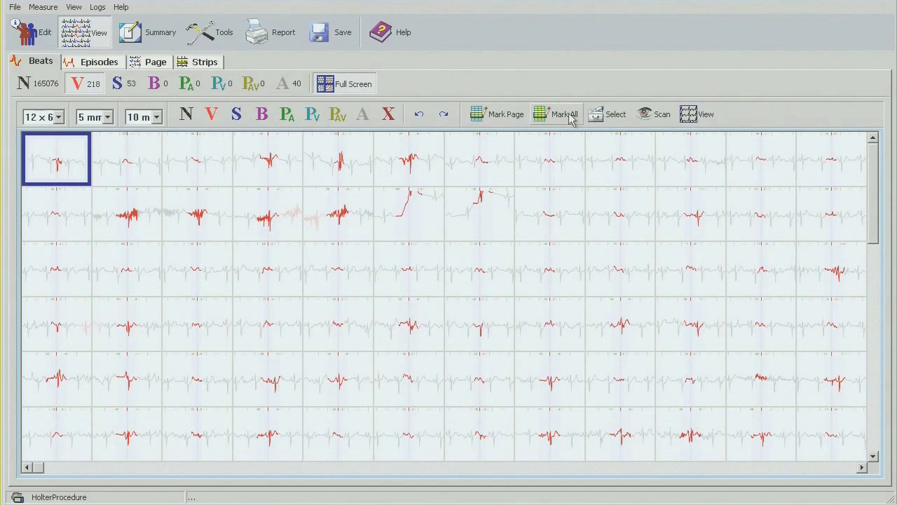
Step: Mark whole pages of beats and label them artifacts, cutting V beats from 146 to 74
click(517, 118)
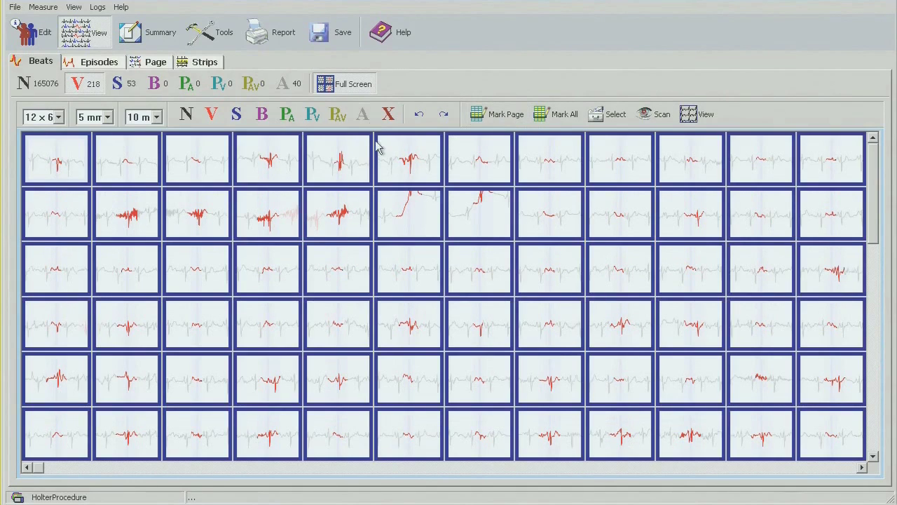
click(363, 117)
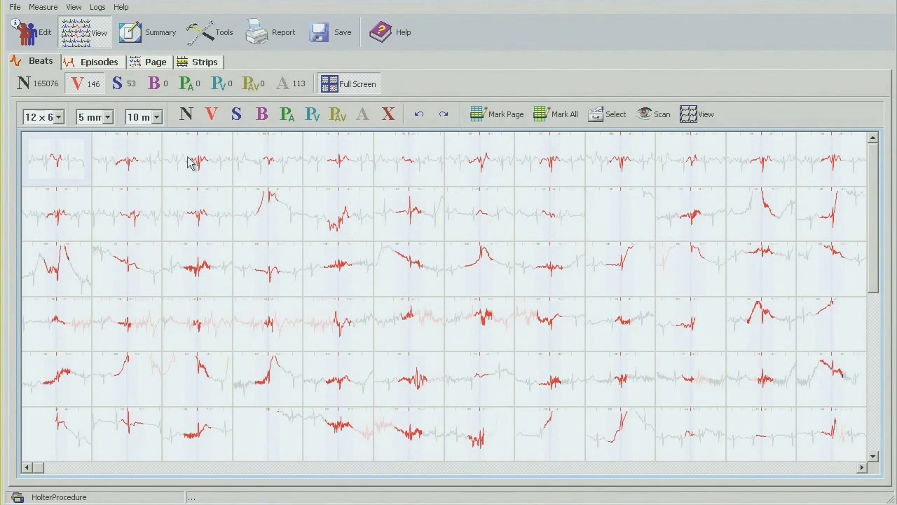
click(504, 115)
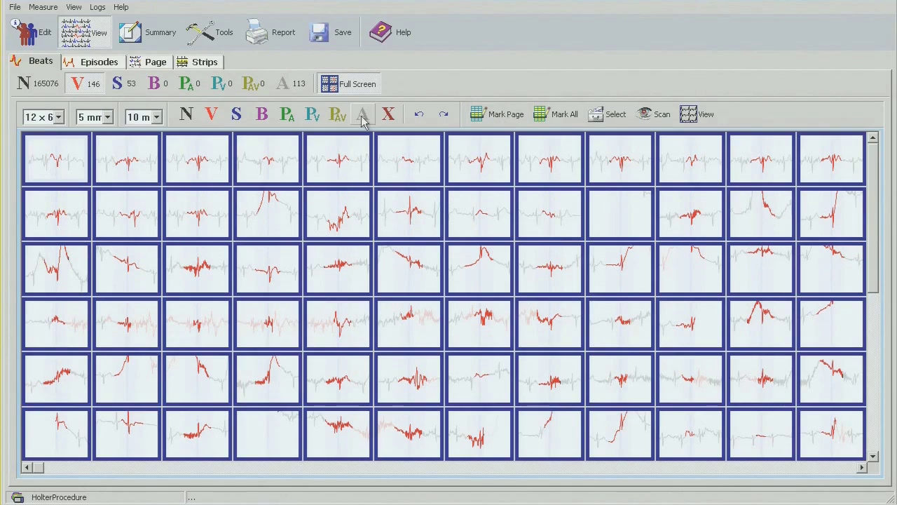
click(362, 118)
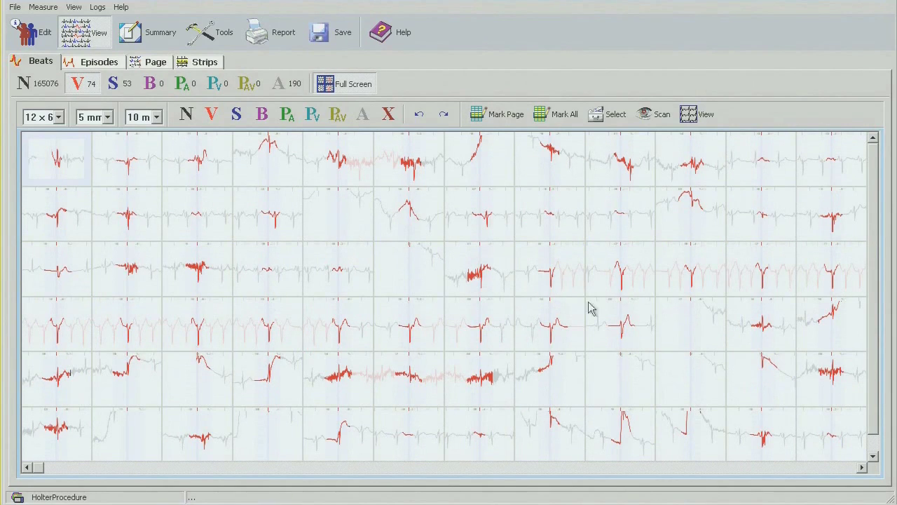
Step: Select the noisy beats across rows 1 to 6 and relabel them as artifacts
click(52, 160)
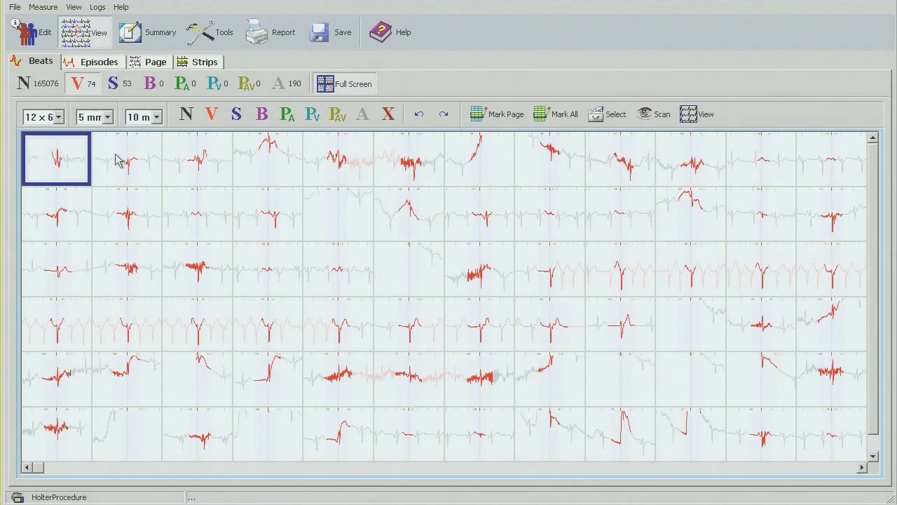
click(119, 160)
click(197, 162)
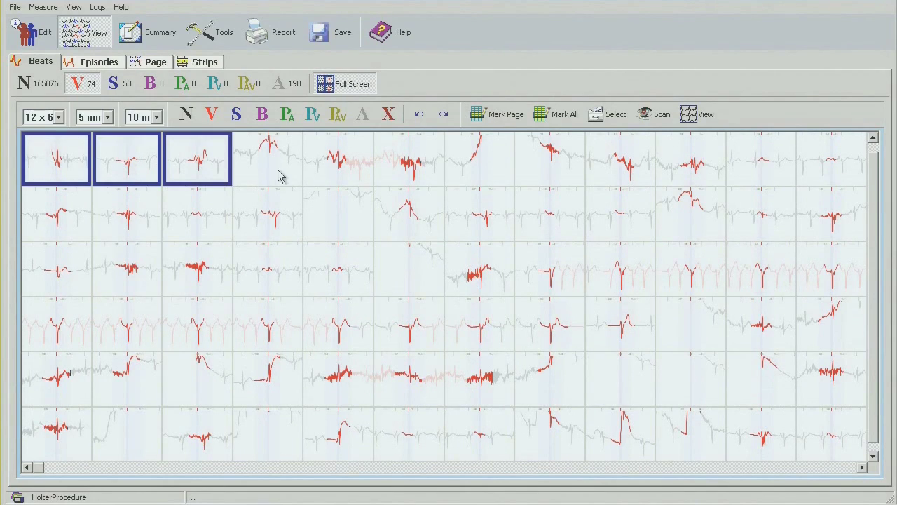
click(268, 170)
click(343, 170)
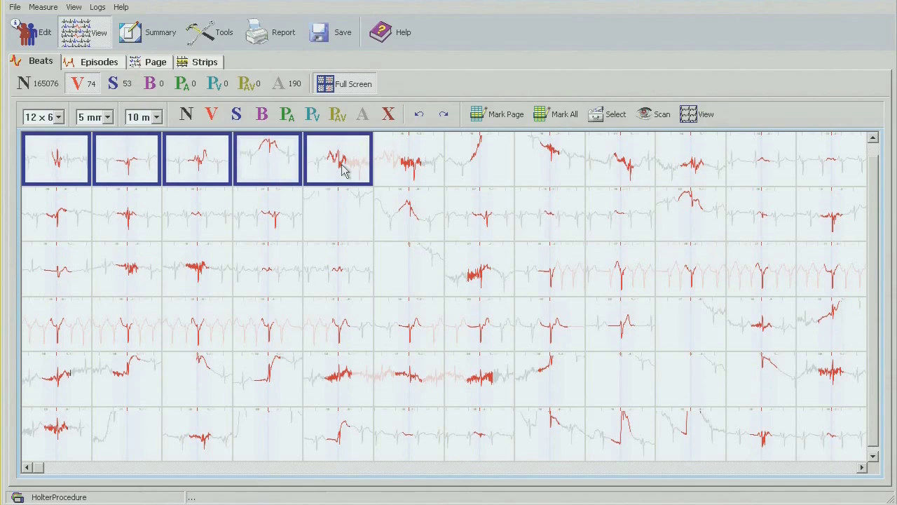
click(414, 170)
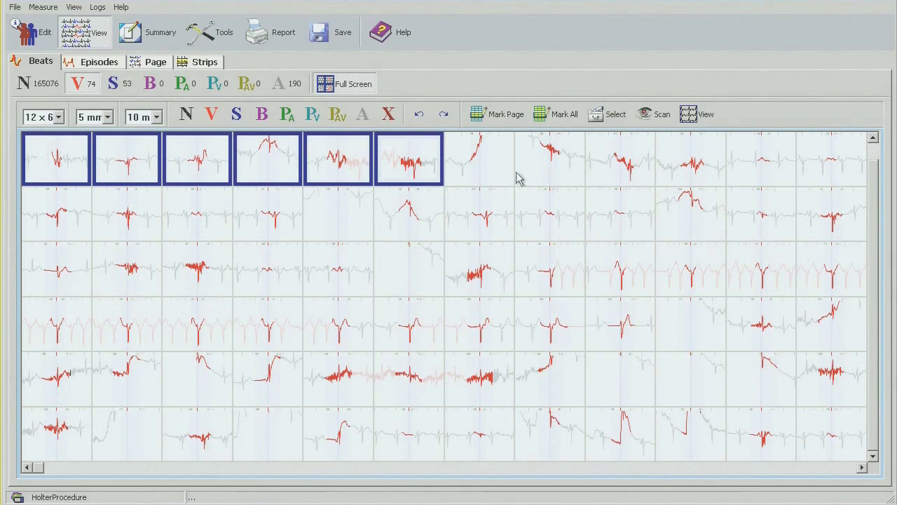
click(473, 160)
drag(473, 160, 483, 273)
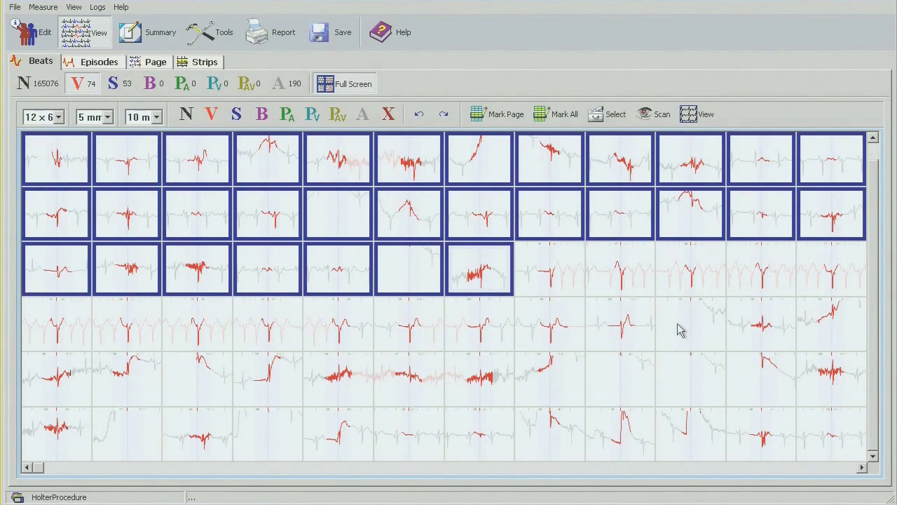
drag(687, 326, 806, 434)
click(363, 114)
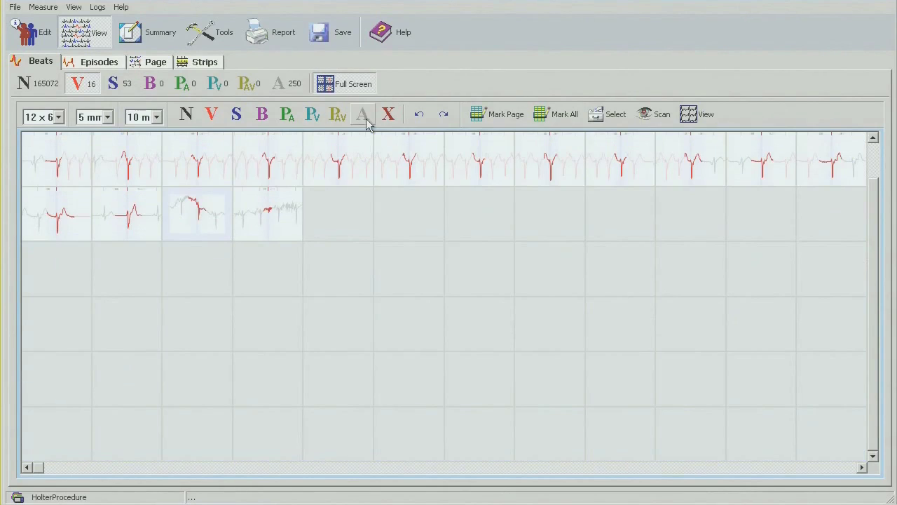
Step: Mark two more noisy row-2 beats as artifacts, leaving 14 V and 253 A beats
drag(196, 208, 238, 216)
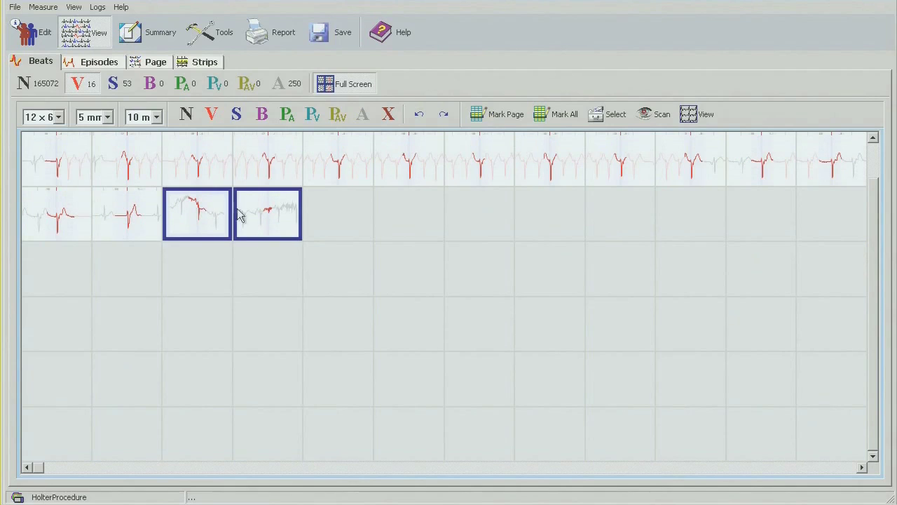
click(363, 115)
click(285, 166)
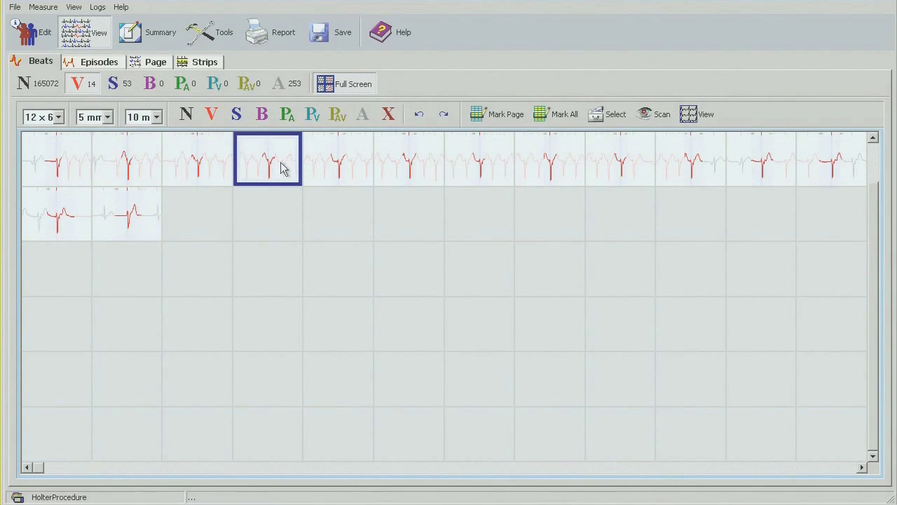
double_click(283, 168)
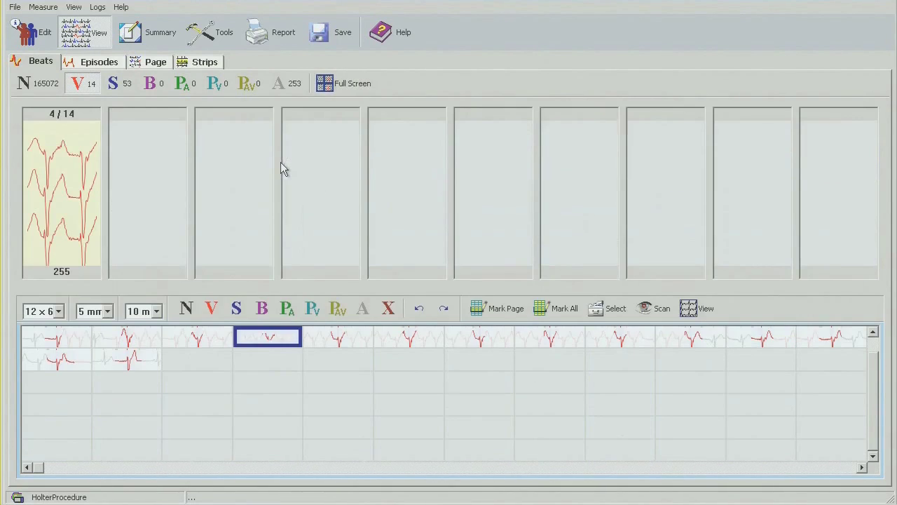
Step: Show the S 53 beats full screen and inspect one in the full ECG strip
click(123, 84)
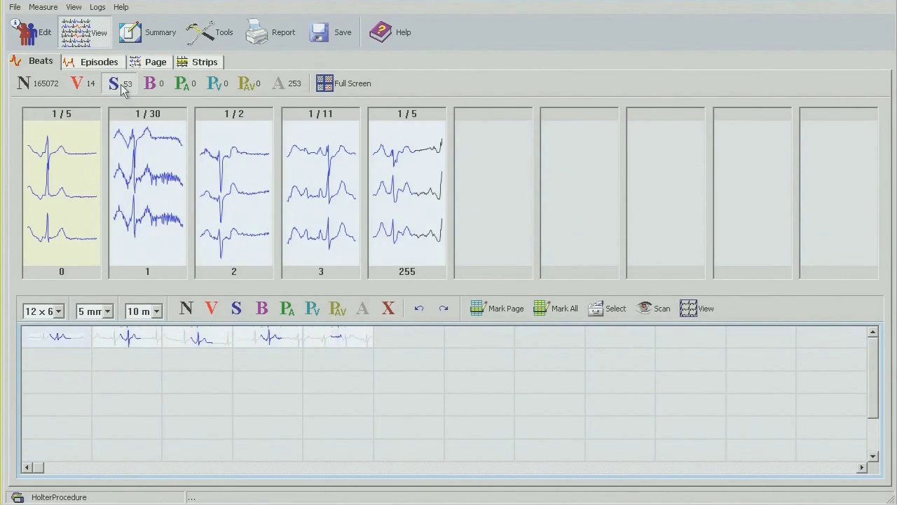
click(57, 340)
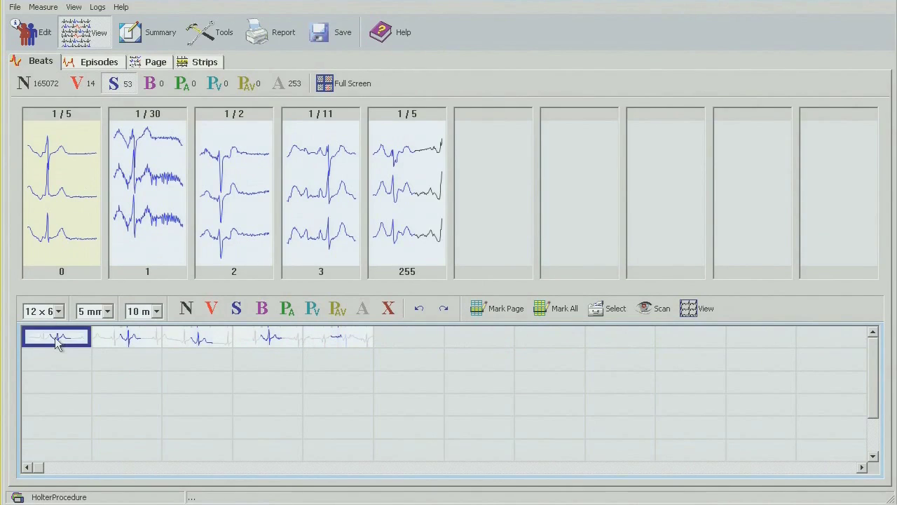
key(F11)
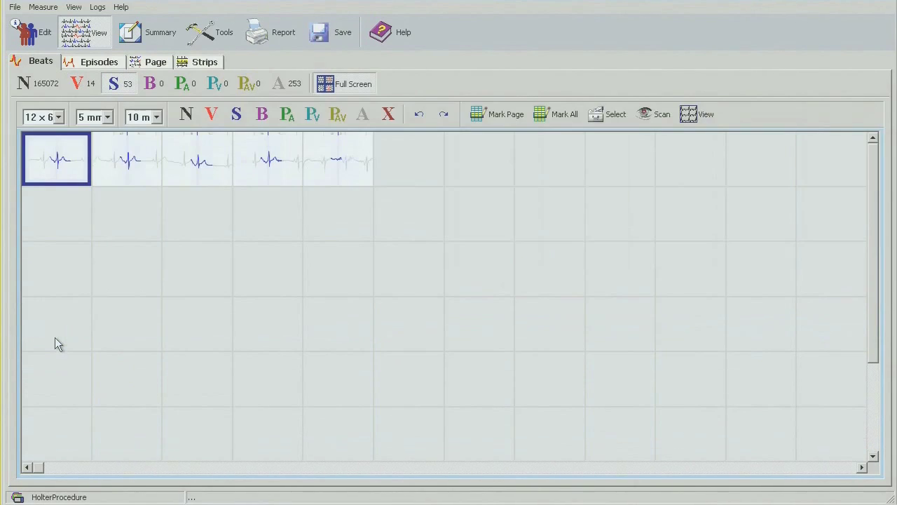
double_click(342, 161)
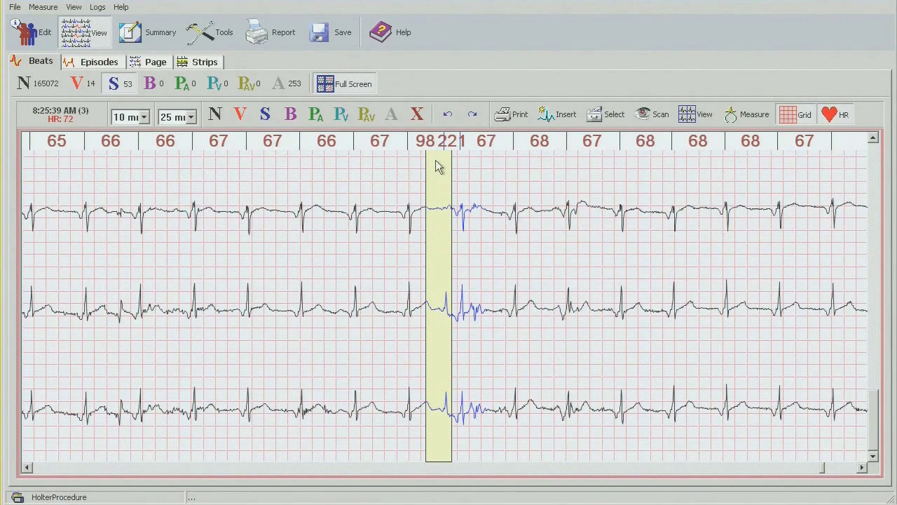
click(416, 116)
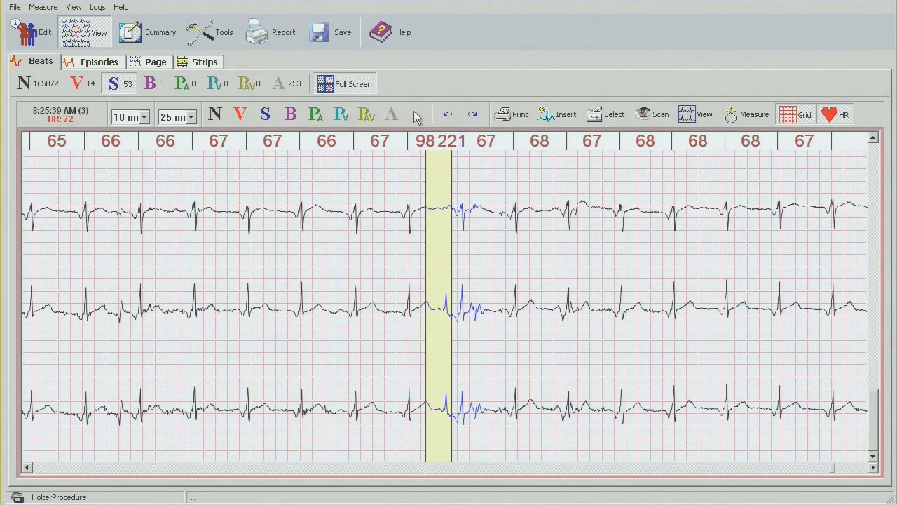
double_click(444, 196)
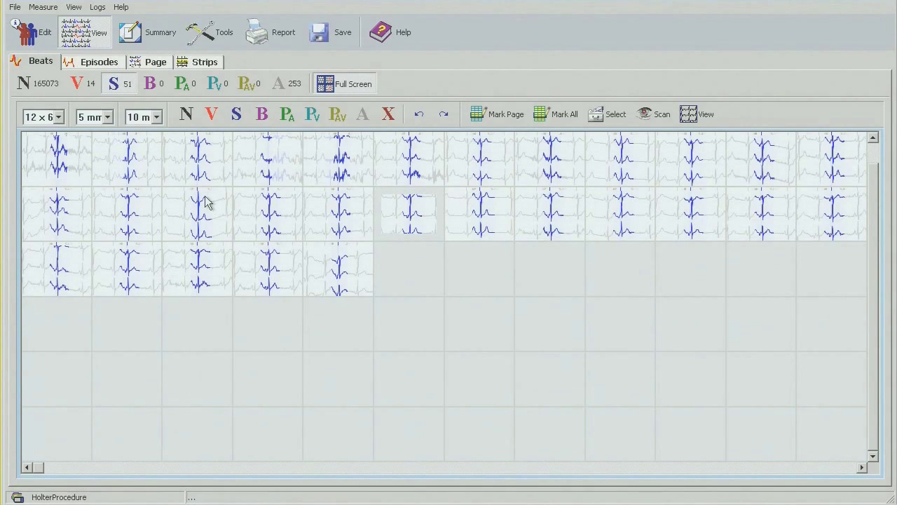
Step: Relabel three noisy top-row S beats as artifacts, bringing S to 48 and A to 257
click(271, 158)
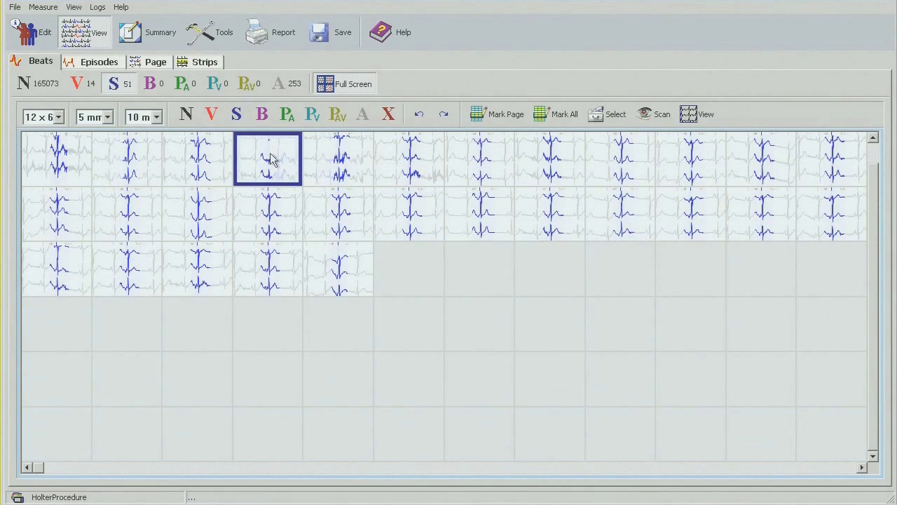
ctrl+click(344, 157)
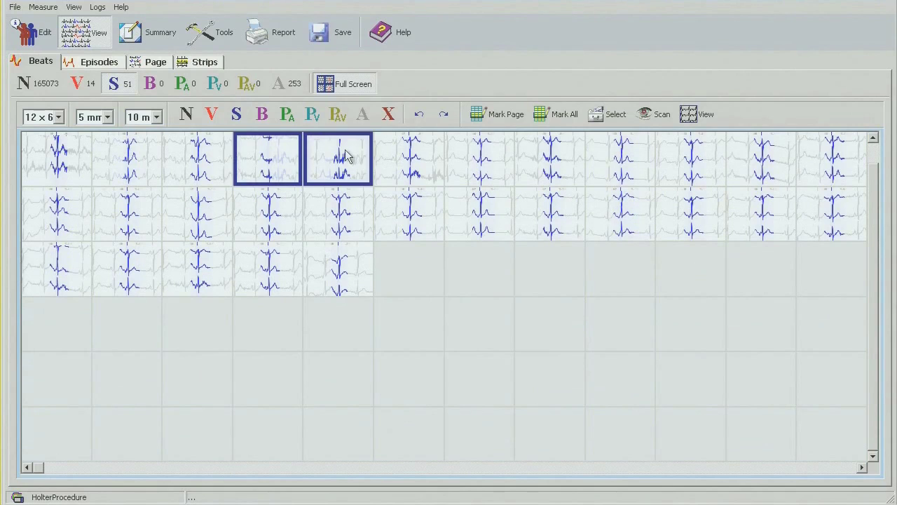
ctrl+click(135, 157)
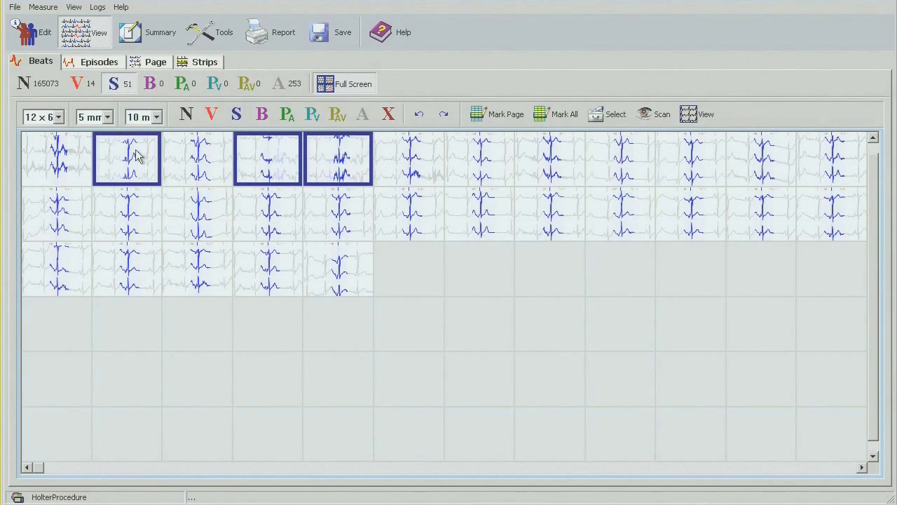
click(361, 116)
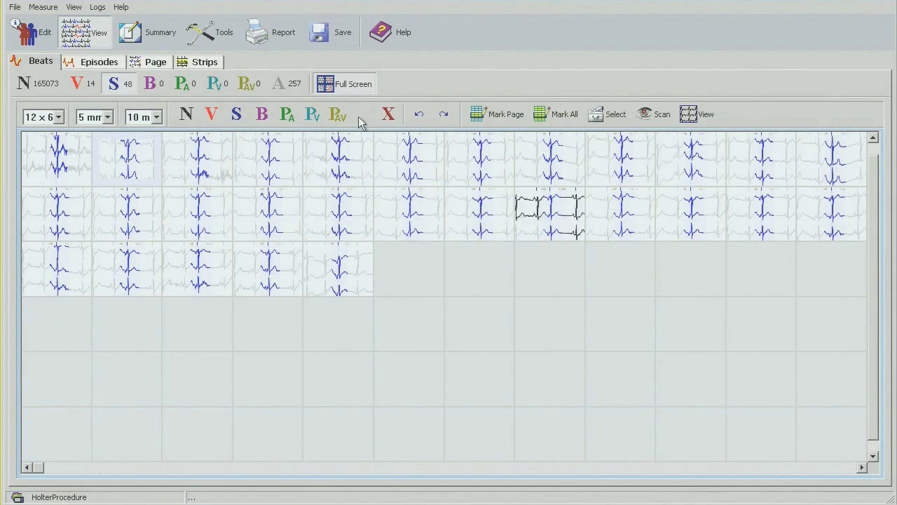
click(273, 222)
double_click(272, 220)
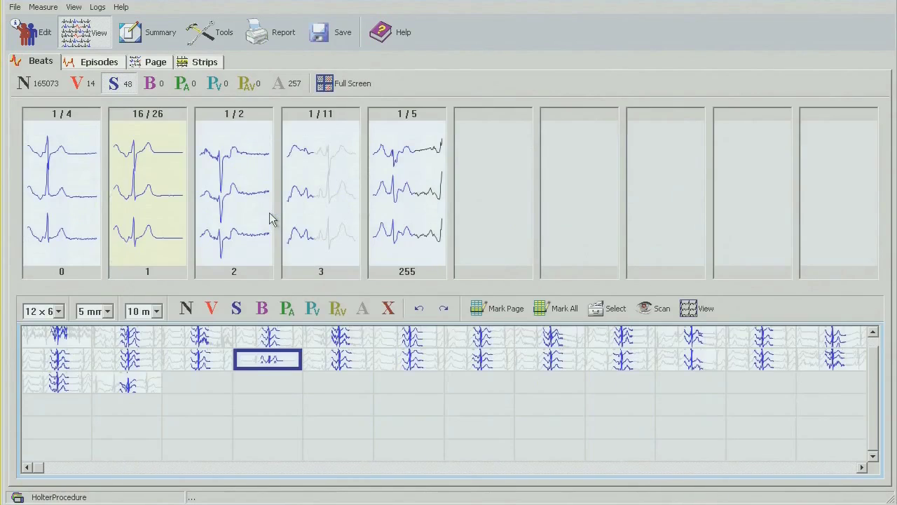
Step: Look over template 2's beats, then open template 3's beats in the full window
double_click(53, 341)
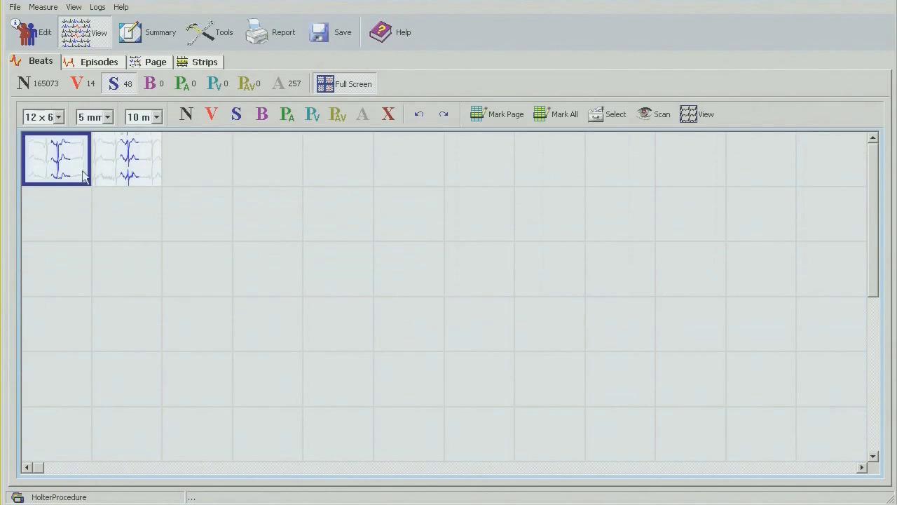
double_click(68, 165)
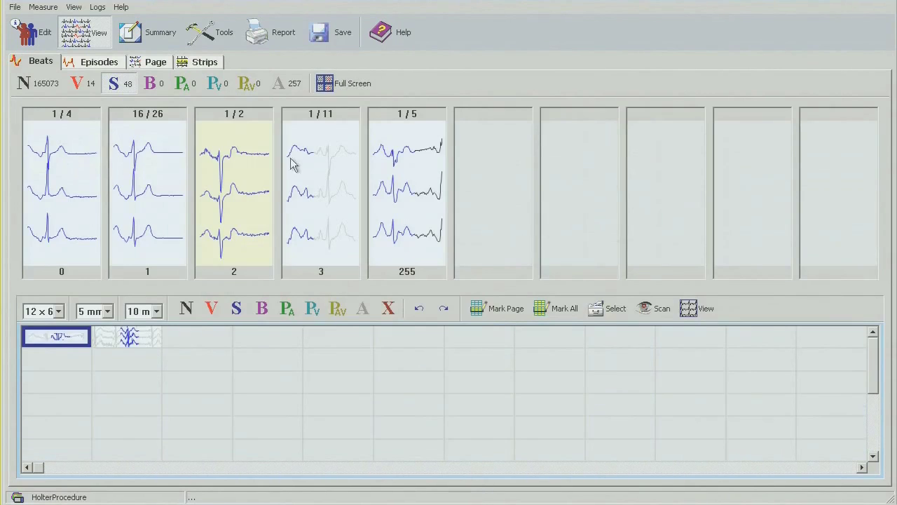
click(321, 169)
double_click(321, 185)
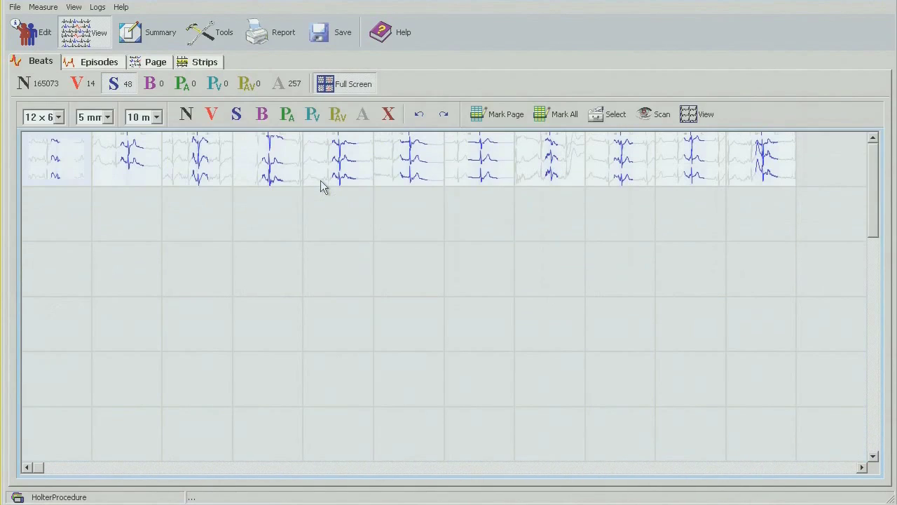
Step: Mark template 3's first and eighth beats as artifacts, leaving 46 S beats, then check template 255
click(56, 159)
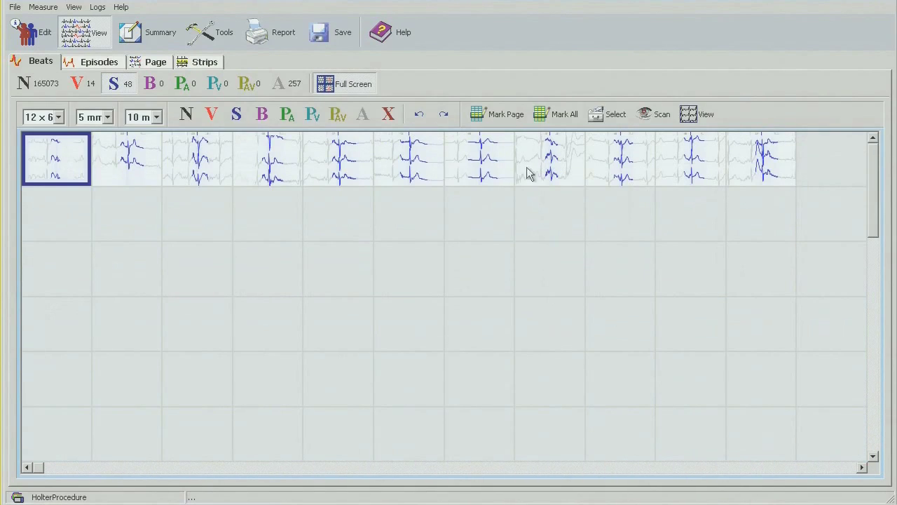
ctrl+click(554, 169)
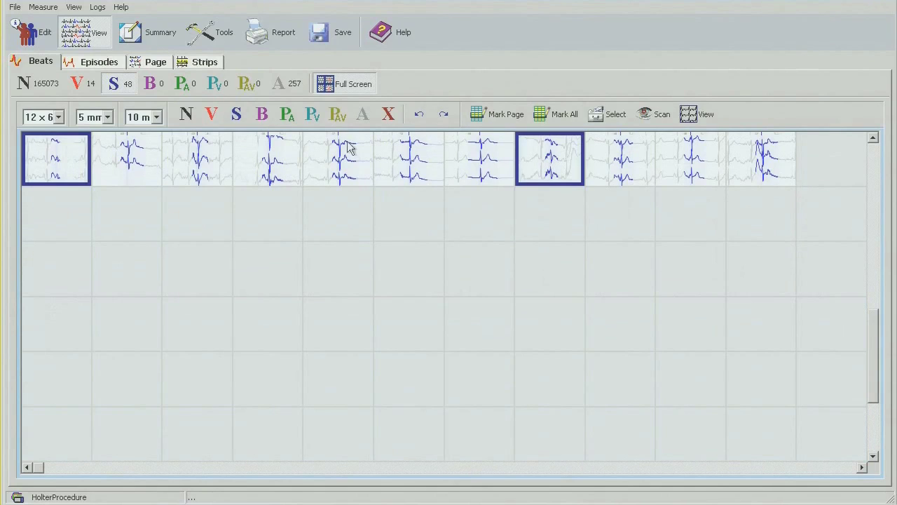
click(363, 116)
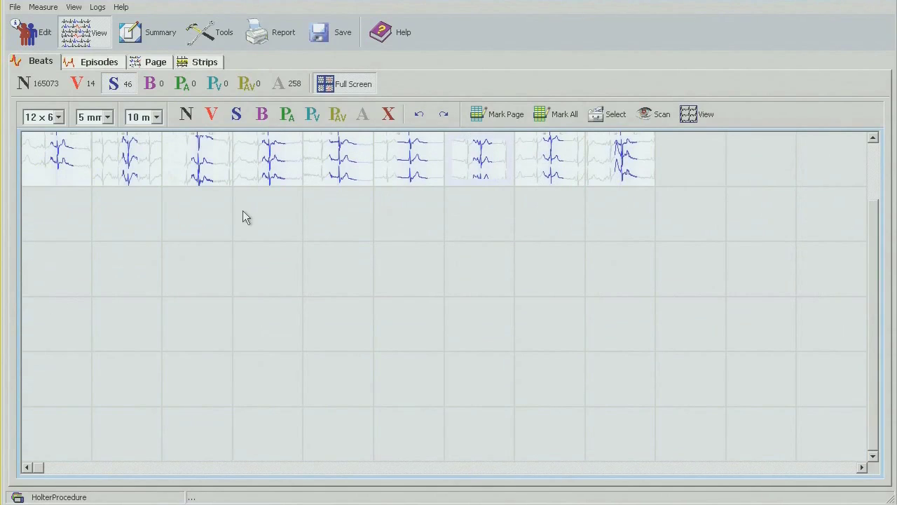
click(414, 164)
double_click(414, 165)
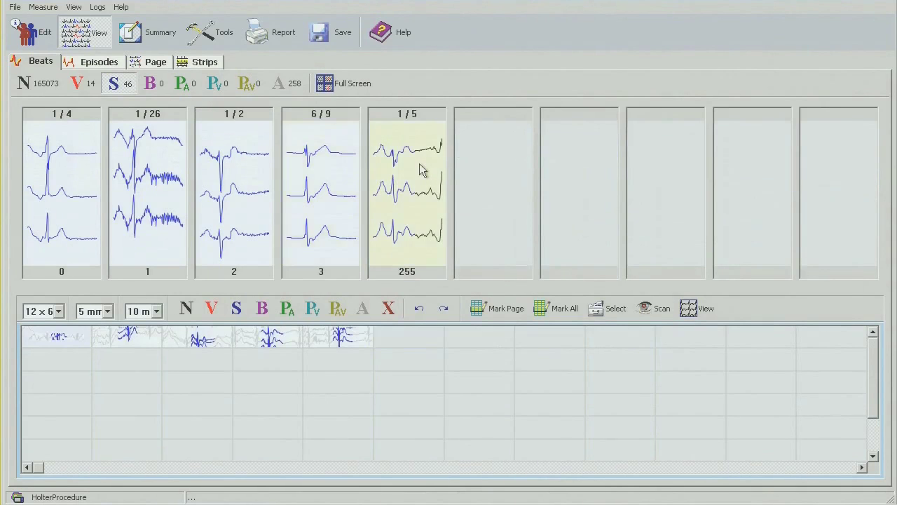
double_click(420, 170)
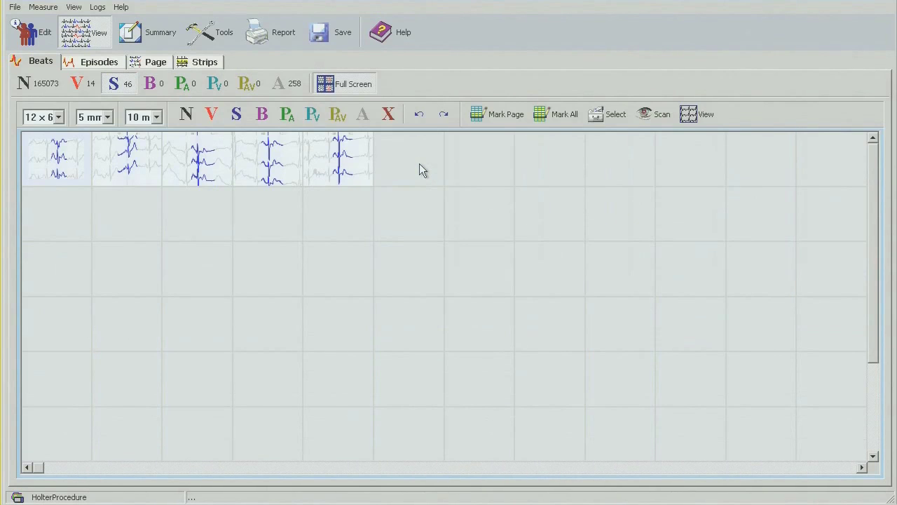
double_click(348, 162)
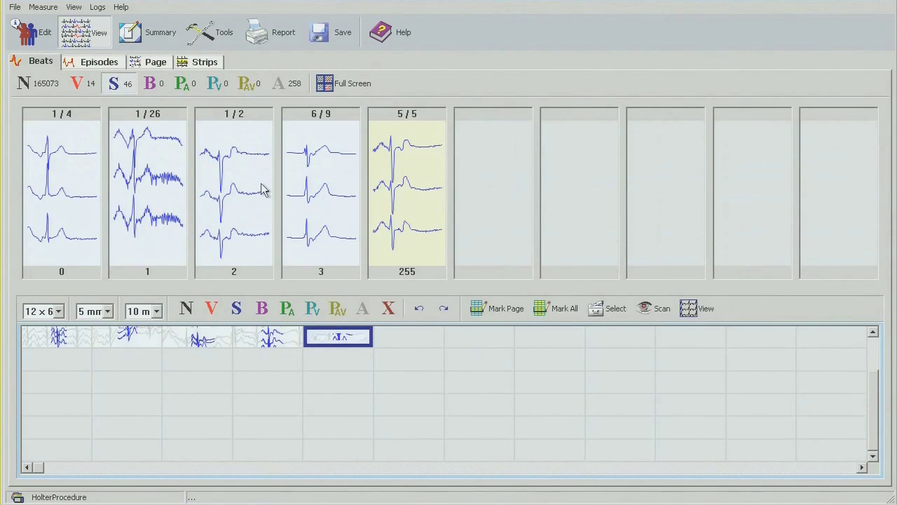
Step: Show the artifact templates and review the beats of templates 0, 1 and 253 full window
click(293, 87)
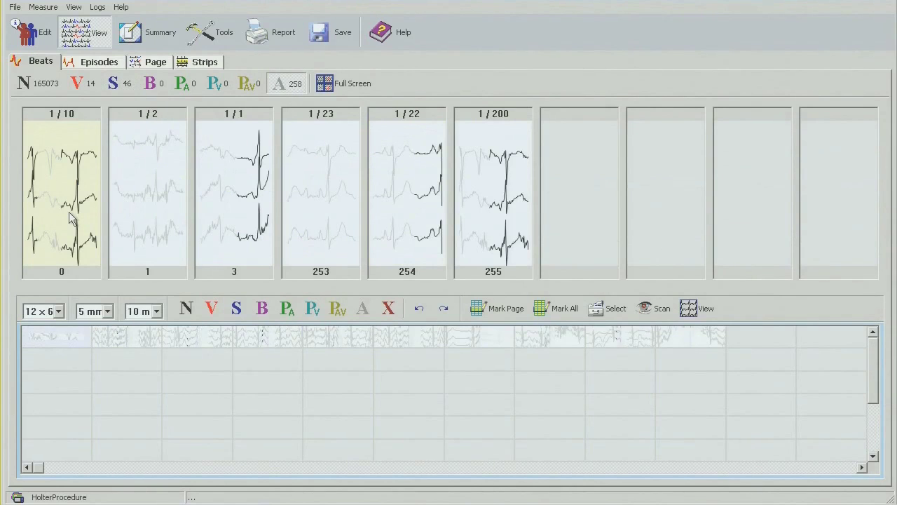
double_click(51, 340)
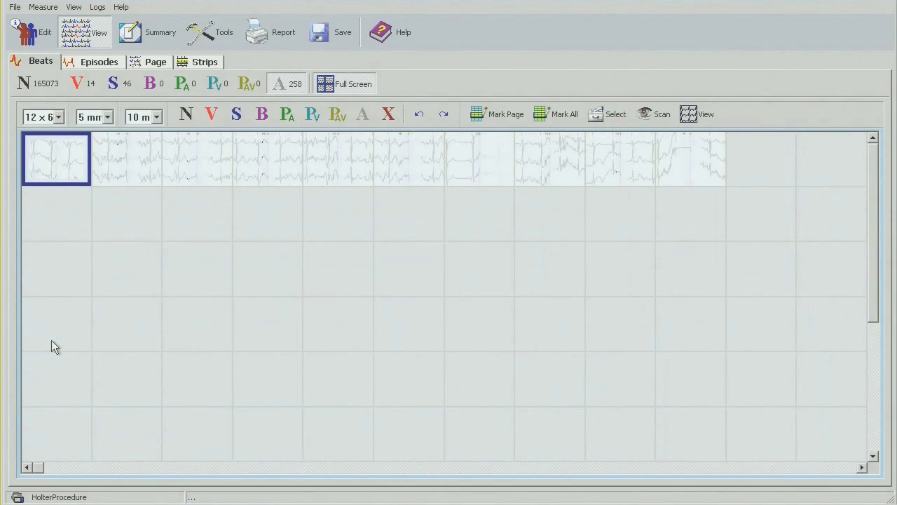
double_click(267, 158)
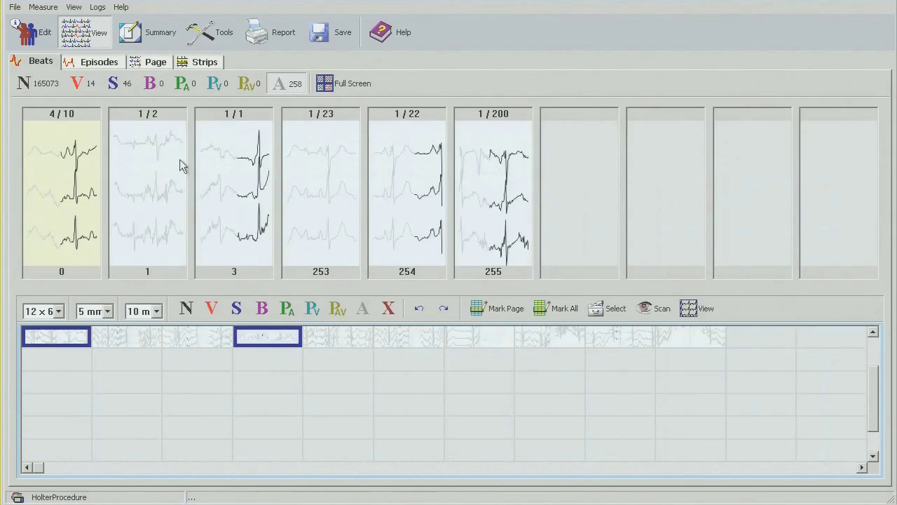
double_click(150, 161)
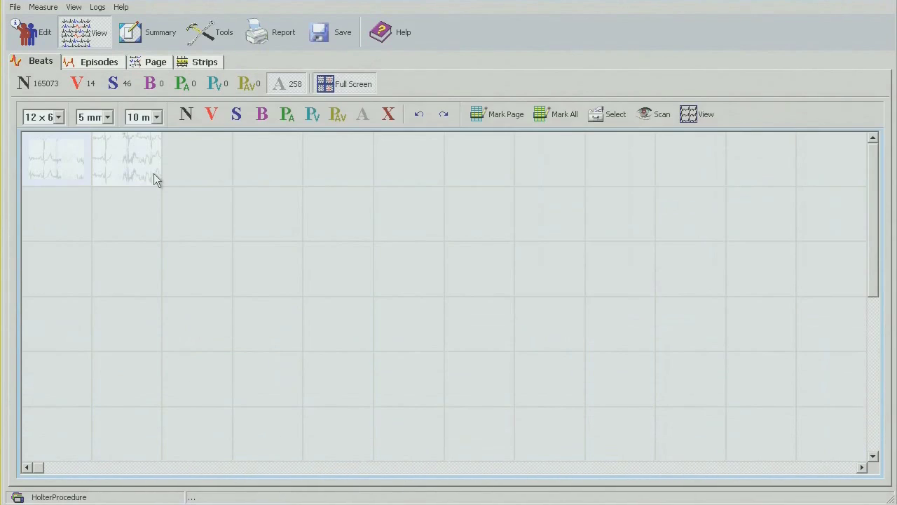
double_click(153, 173)
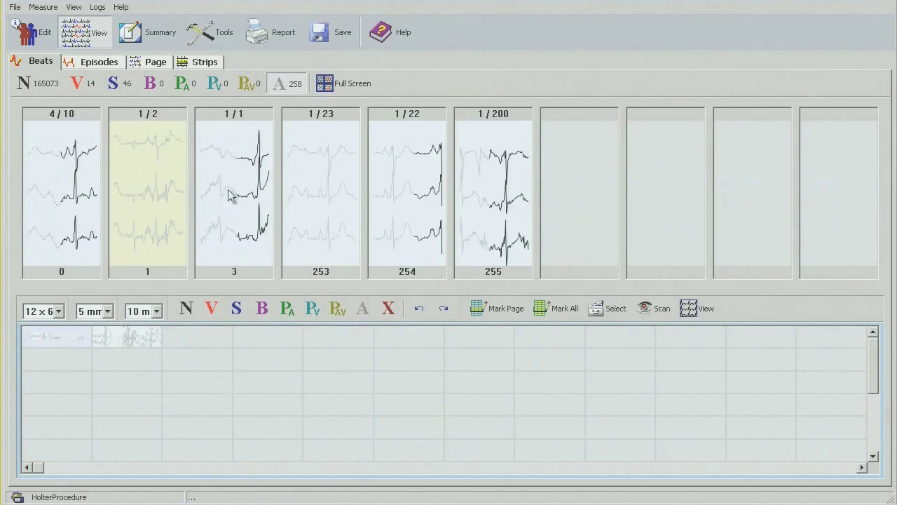
click(323, 176)
click(50, 340)
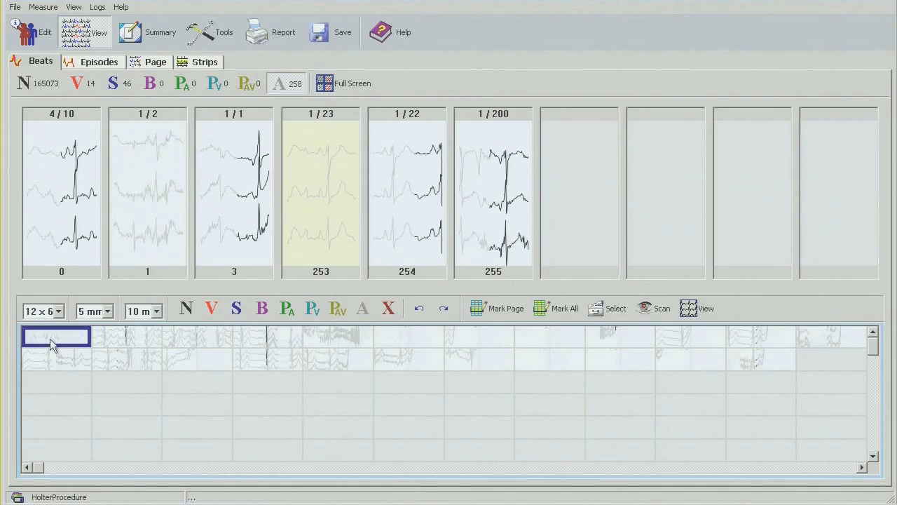
double_click(50, 339)
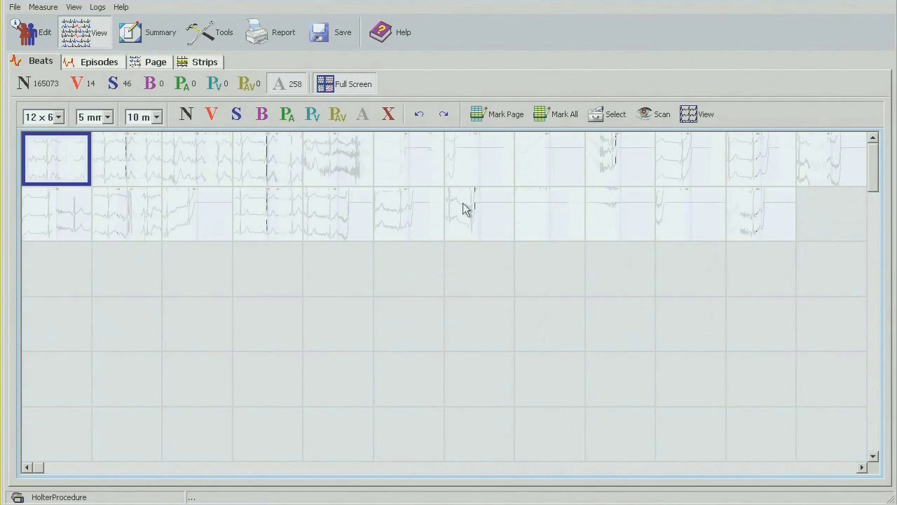
click(398, 204)
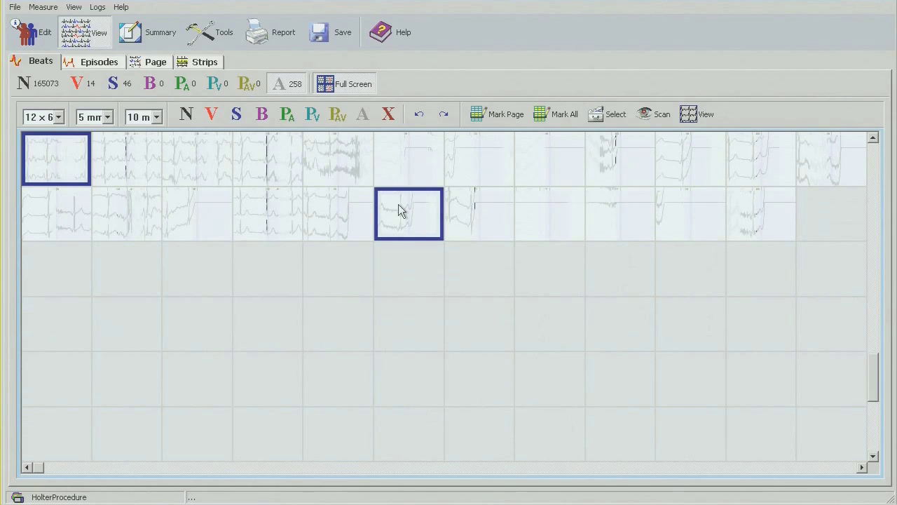
double_click(399, 210)
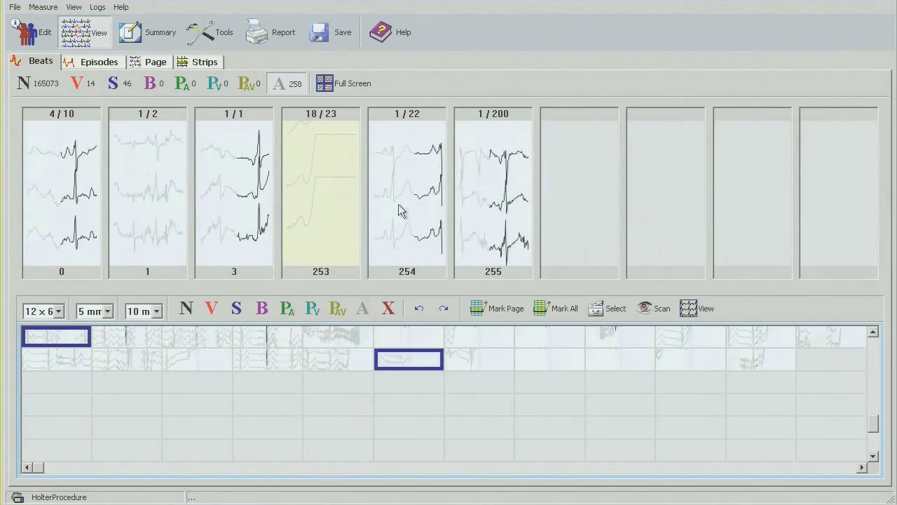
Step: Review the beats of artifact templates 254 and 255 in full screen
click(397, 170)
key(F11)
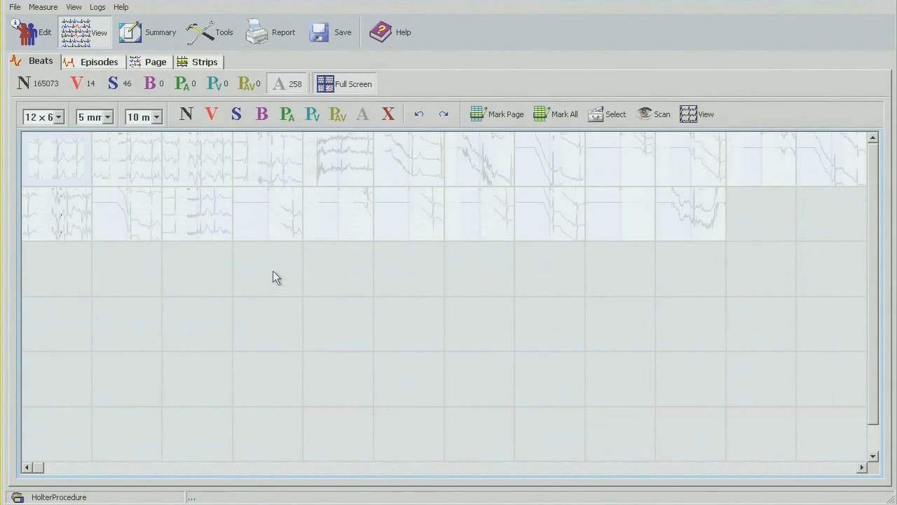
double_click(456, 213)
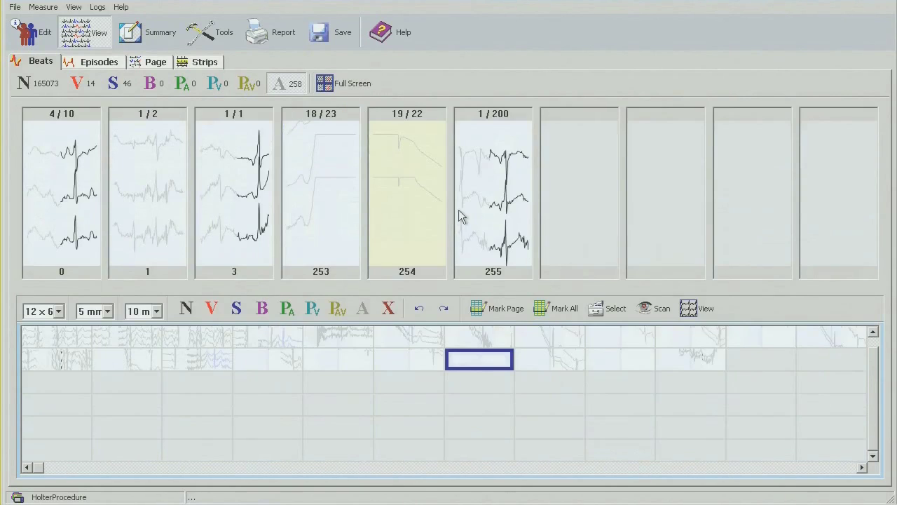
click(508, 194)
key(F11)
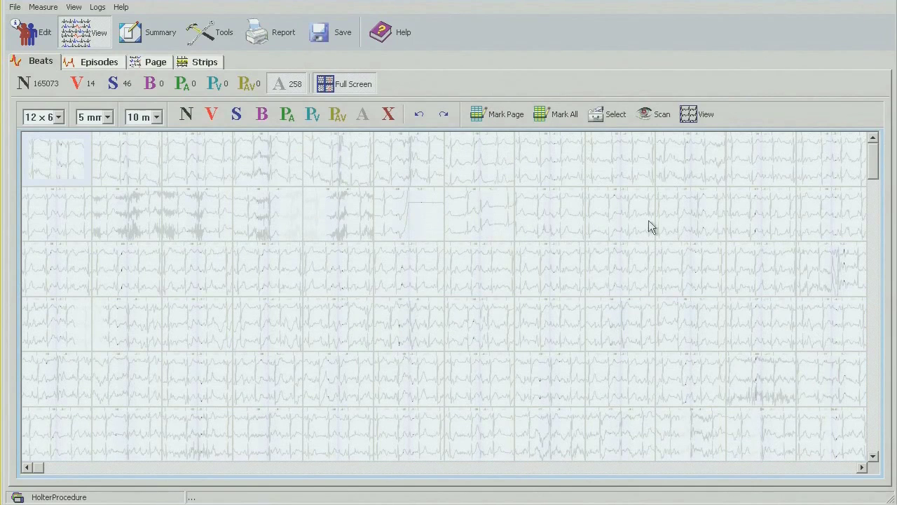
Step: Relabel one artifact beat as supraventricular in the strip view, bringing S to 47 and A to 257
double_click(481, 212)
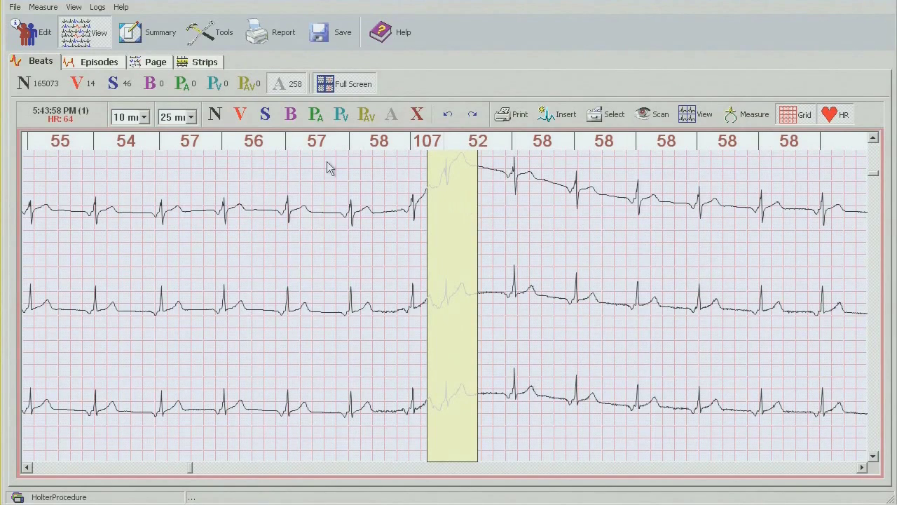
click(264, 114)
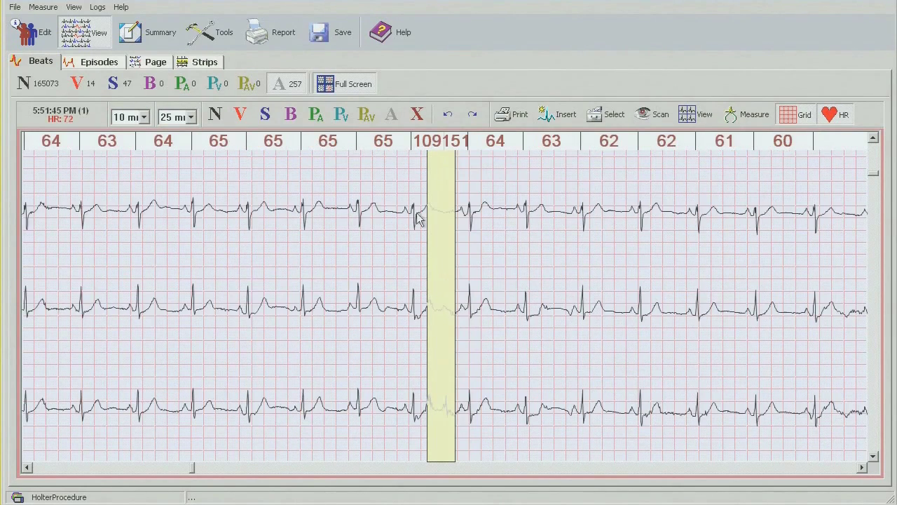
double_click(441, 213)
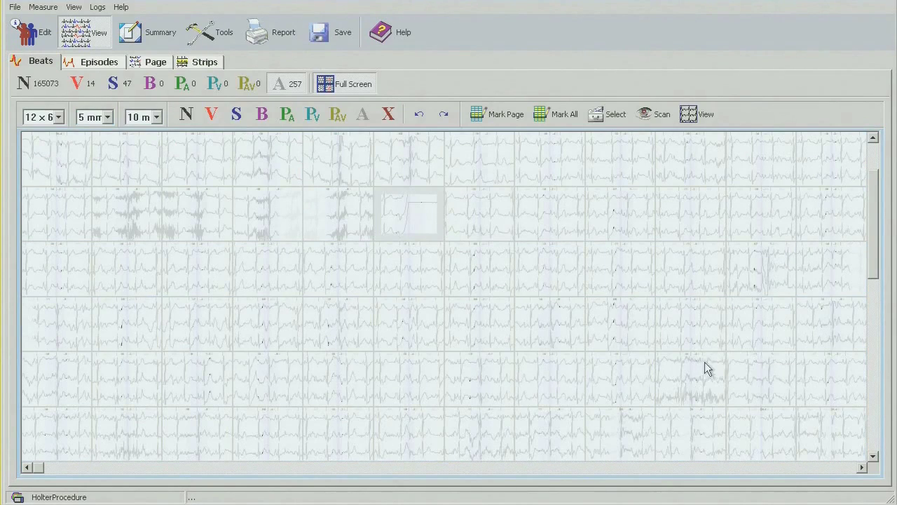
click(874, 440)
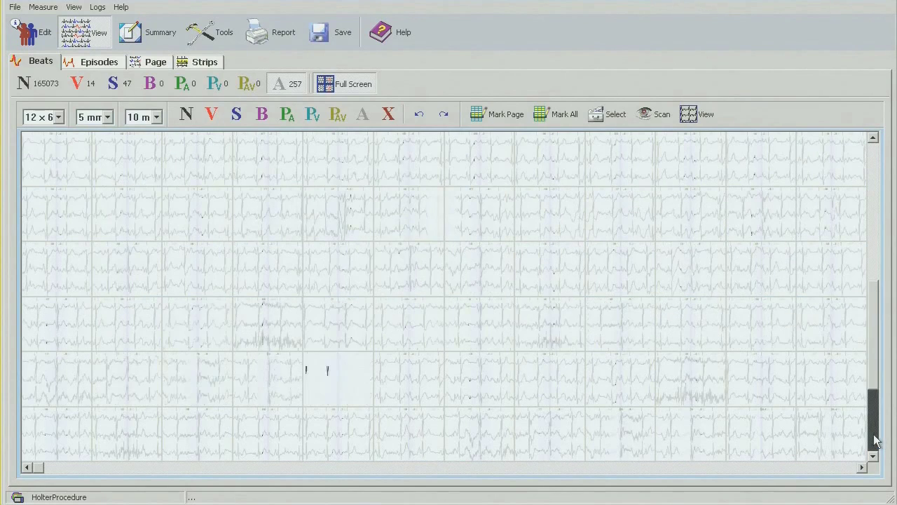
click(875, 441)
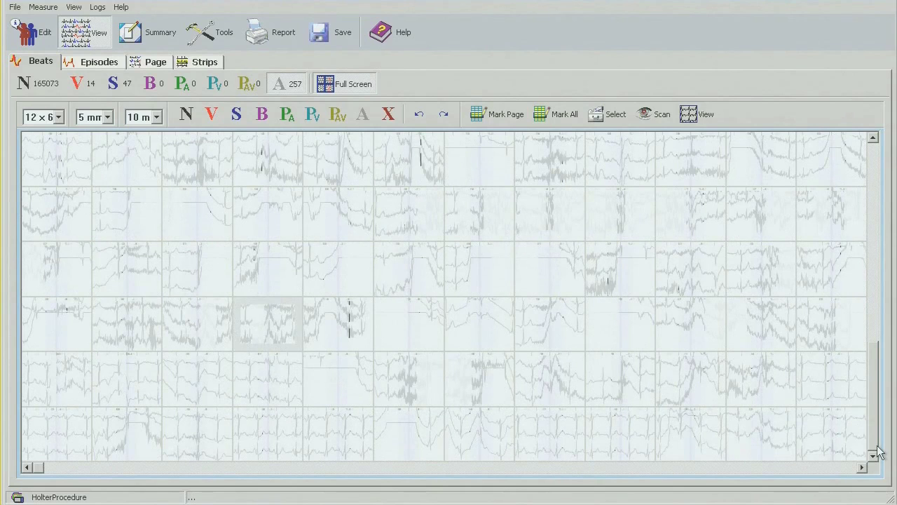
Step: Restore the artifact template overview above the grid, then switch to the Episodes overview
click(390, 277)
double_click(389, 277)
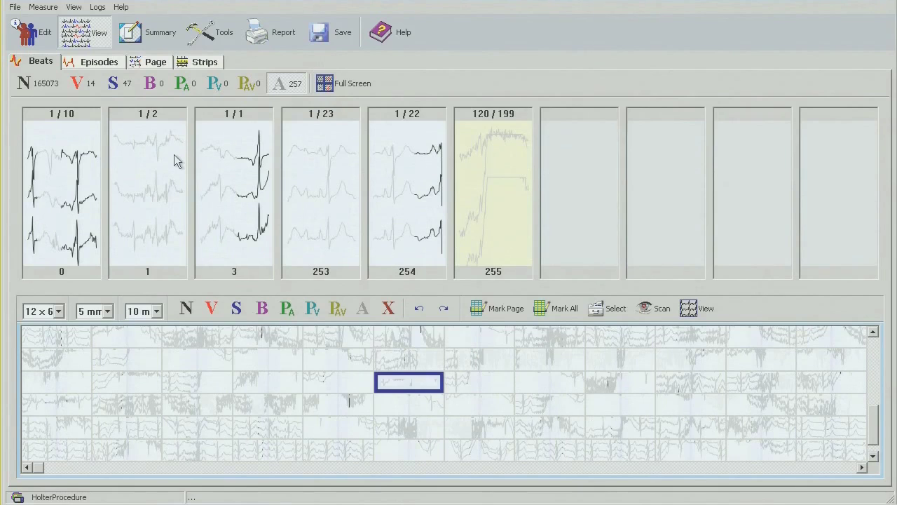
click(96, 63)
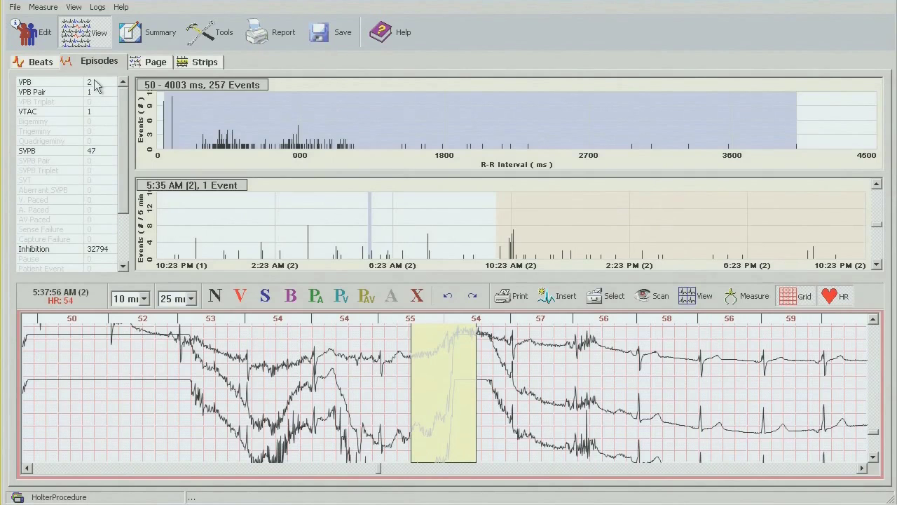
Step: Relabel a VPB-pair beat as ventricular so VTAC shows 2 episodes, then review the VTAC and SVPB events
click(94, 83)
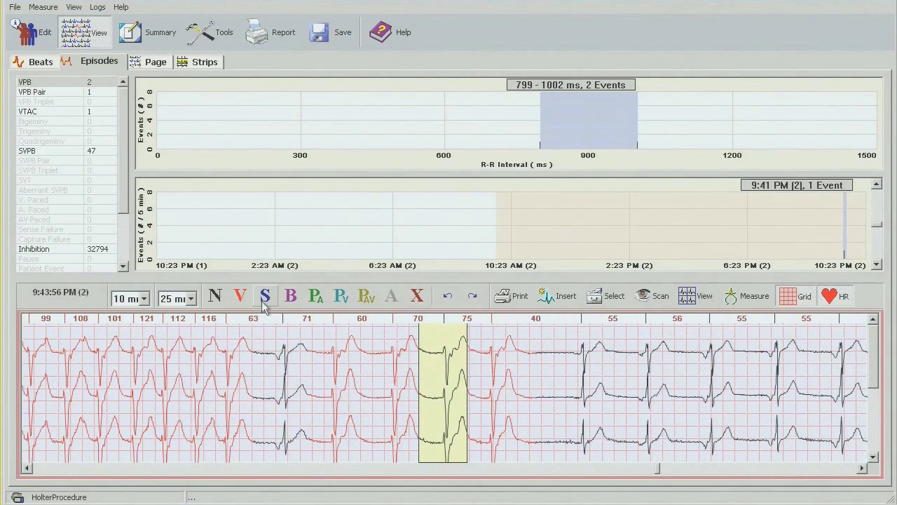
click(241, 296)
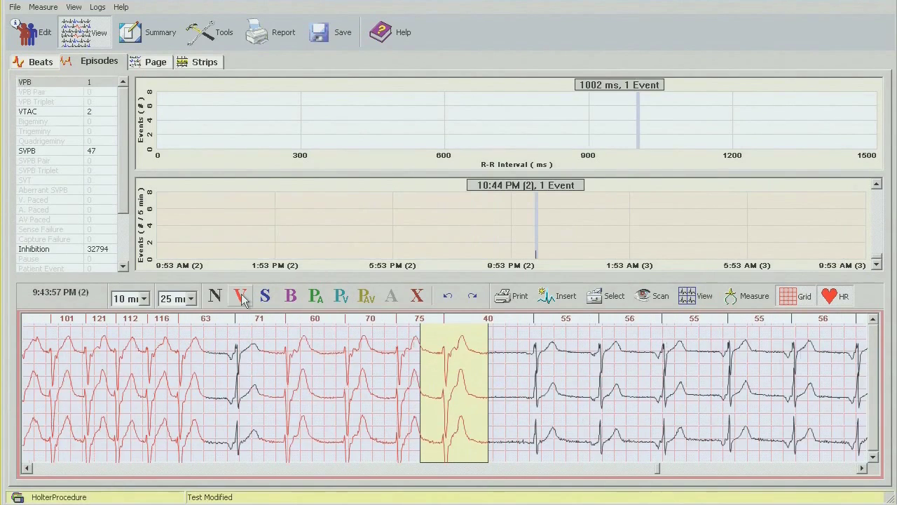
click(94, 113)
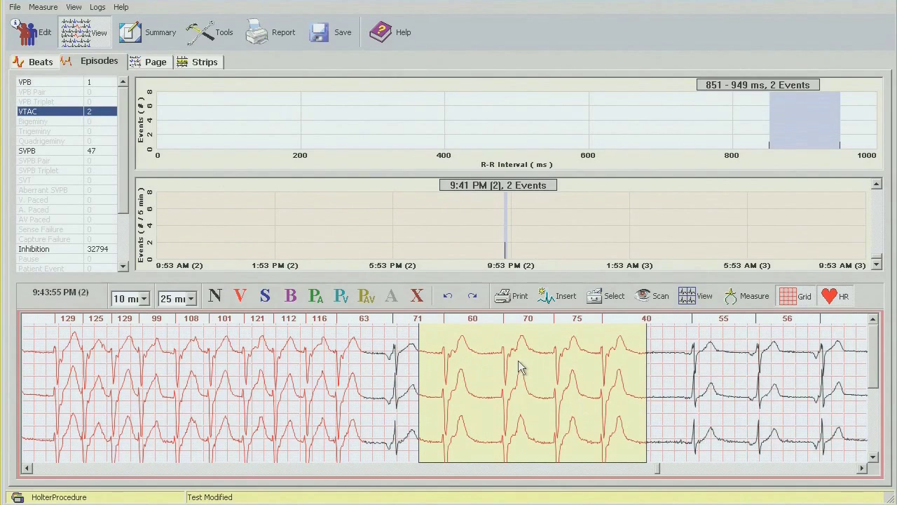
click(95, 151)
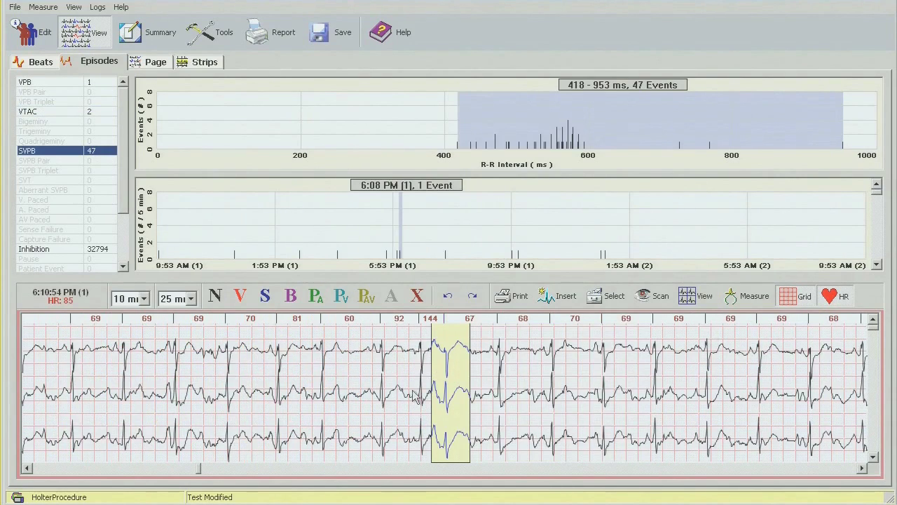
Step: Mark the neighbouring strip beat supraventricular (SVPB 46, one pair) and view the 654 ms SVPB Pair event
click(424, 372)
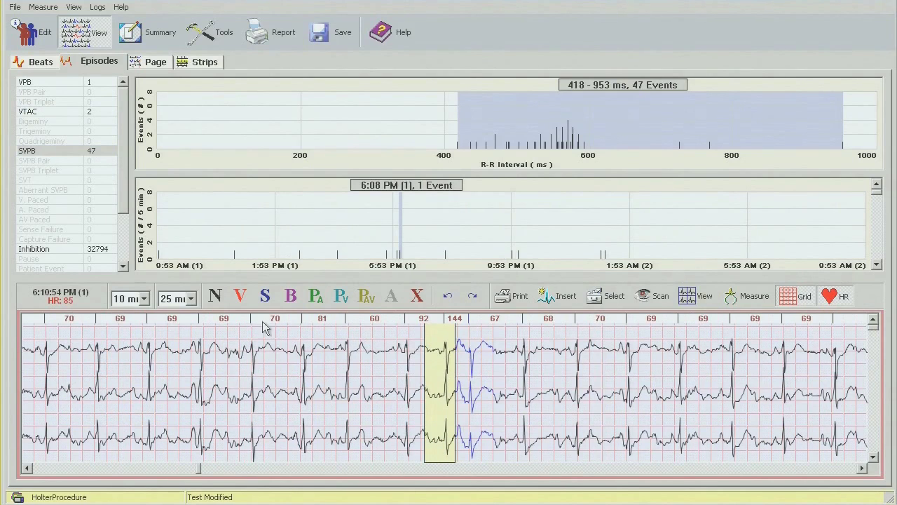
click(267, 296)
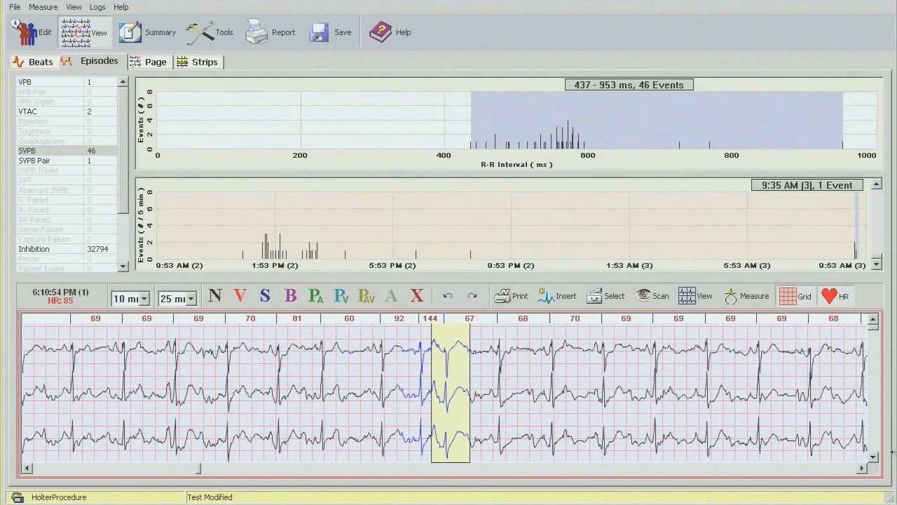
scroll(875, 443, down, 3)
scroll(874, 443, down, 4)
scroll(875, 443, down, 4)
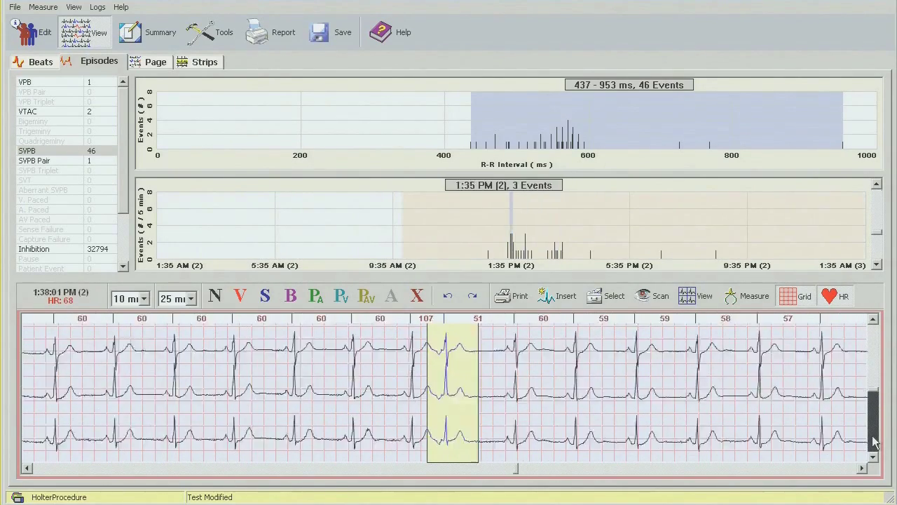
scroll(874, 441, down, 2)
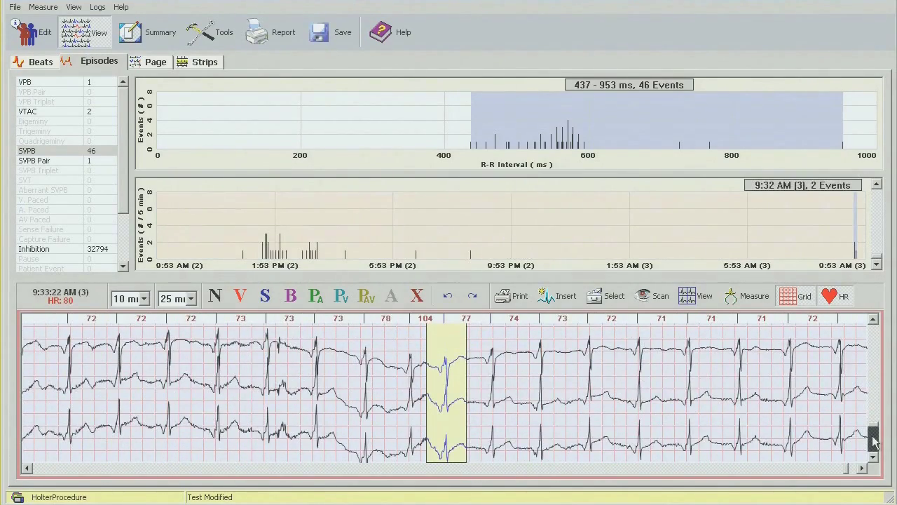
scroll(875, 448, down, 1)
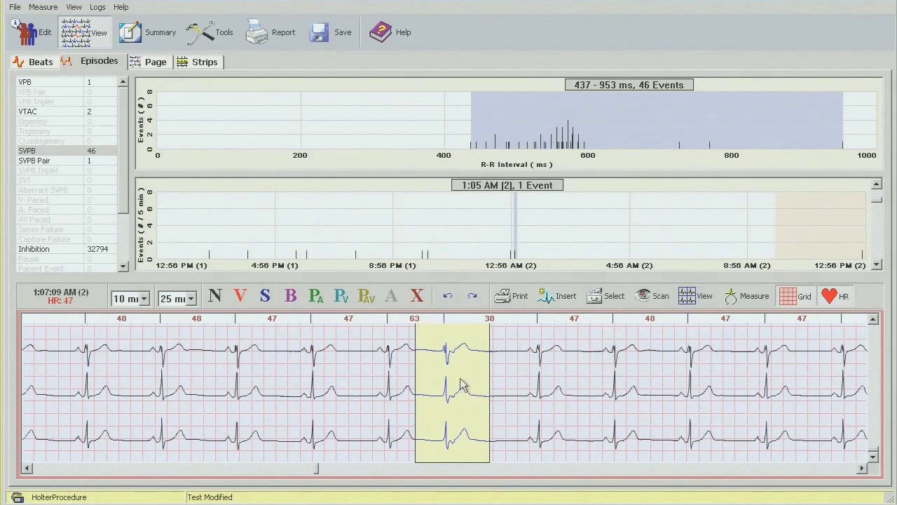
click(94, 162)
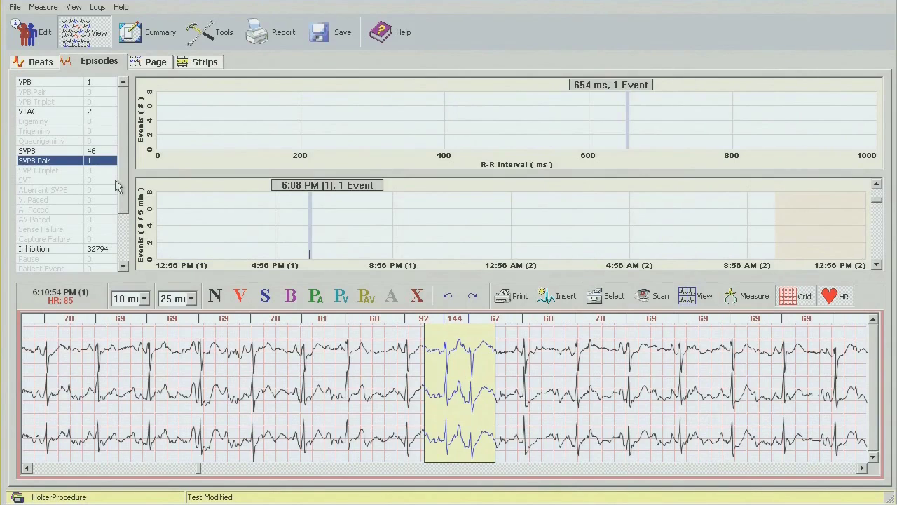